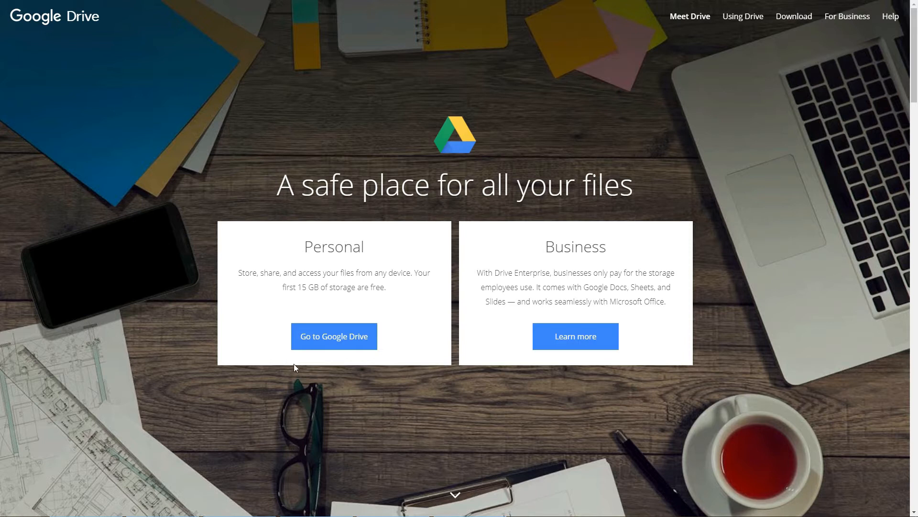
Step: Enter the account e-mail on the Google Drive sign-in page and start creating a personal account
{"action": "left_click", "coordinate": [338, 347]}
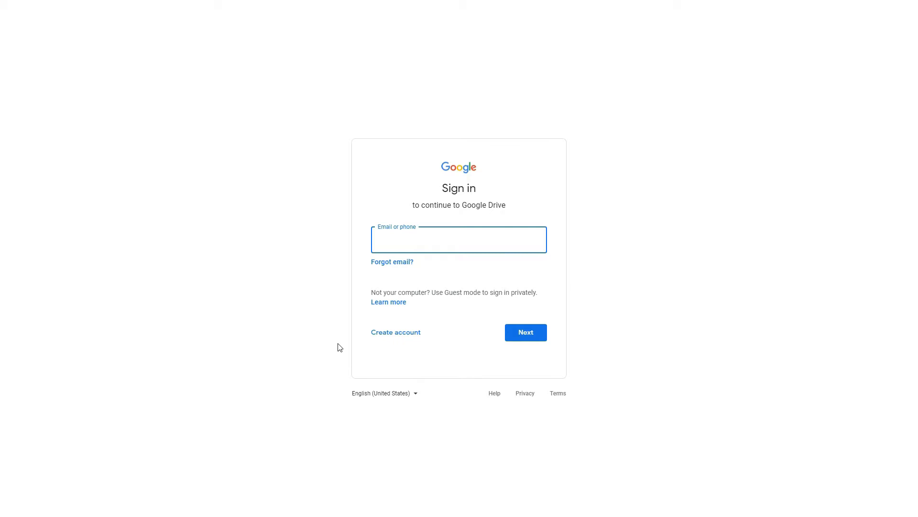
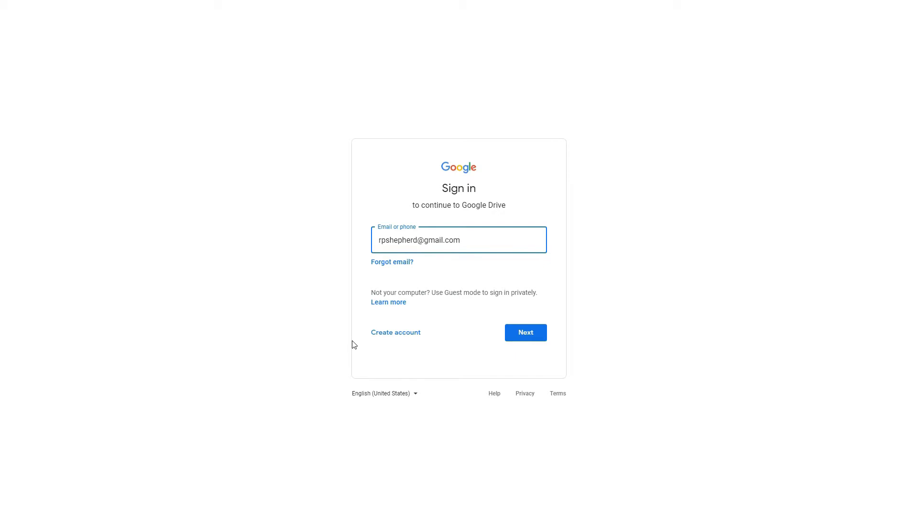
{"action": "left_click", "coordinate": [377, 338]}
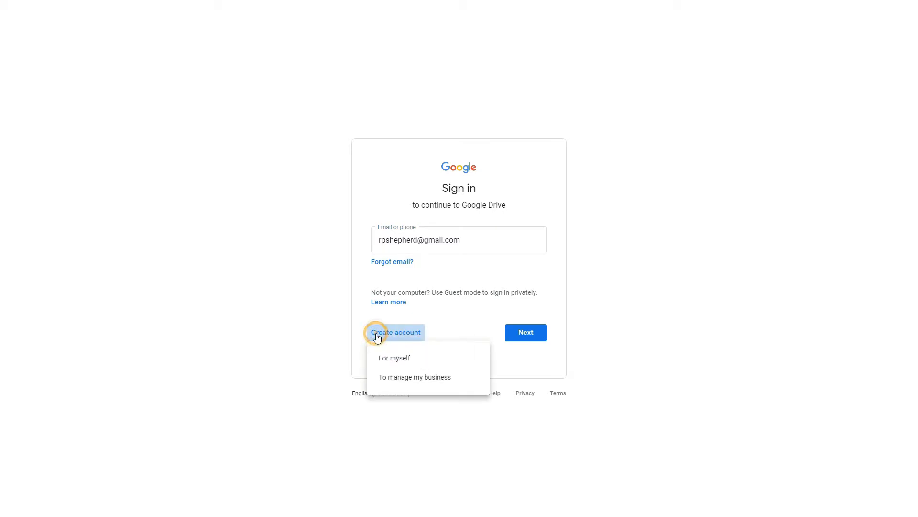
{"action": "left_click", "coordinate": [394, 359]}
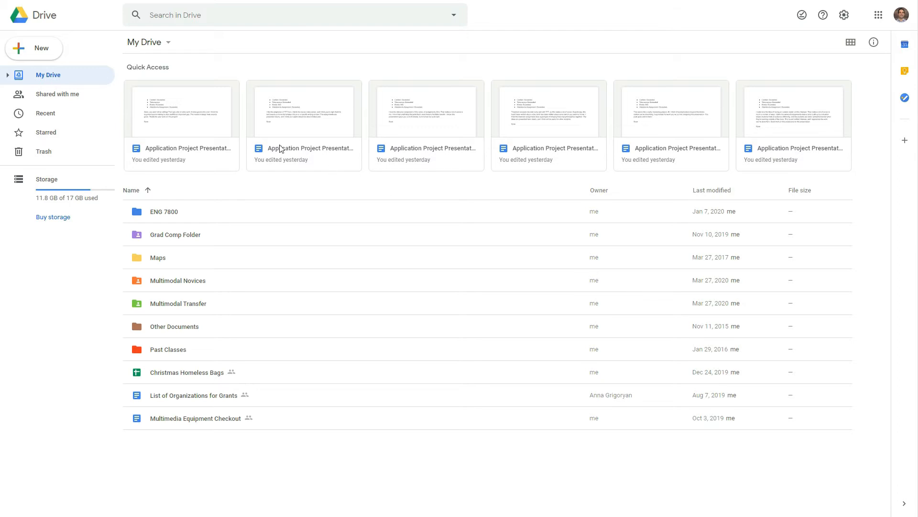
{"action": "left_click", "coordinate": [36, 53]}
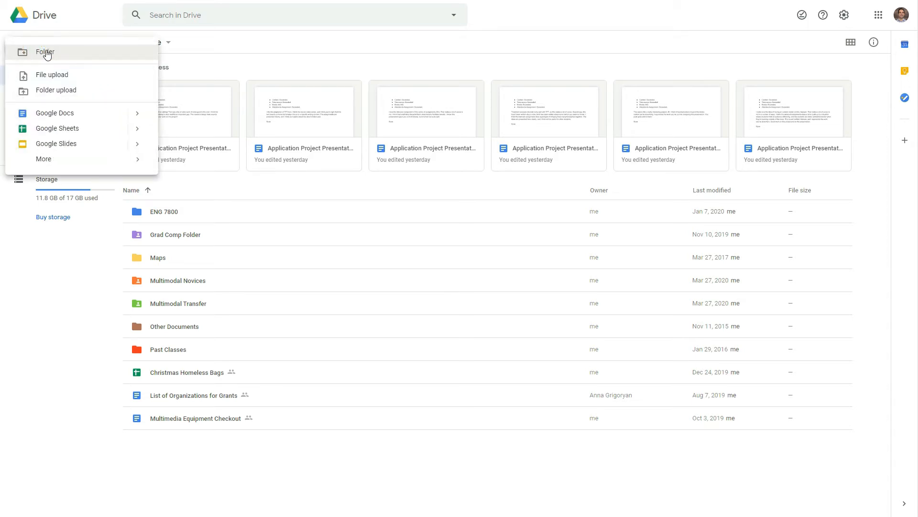
{"action": "left_click", "coordinate": [46, 51]}
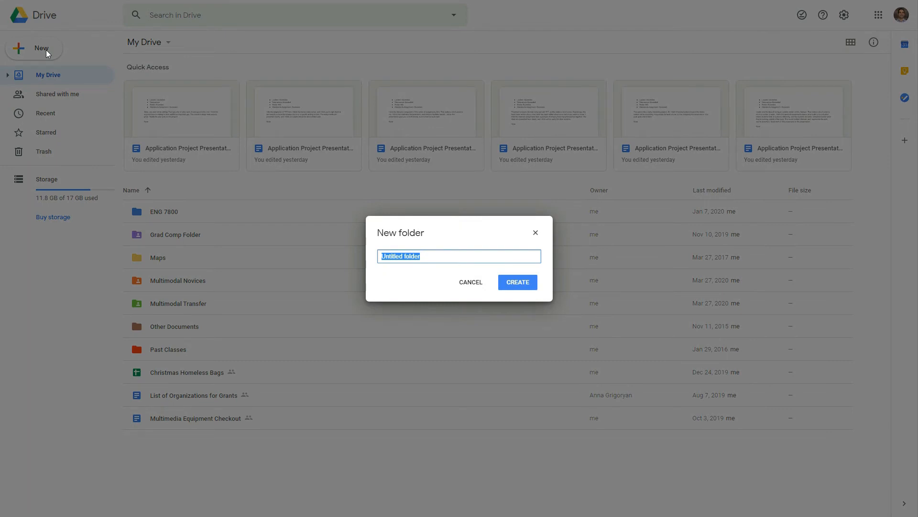
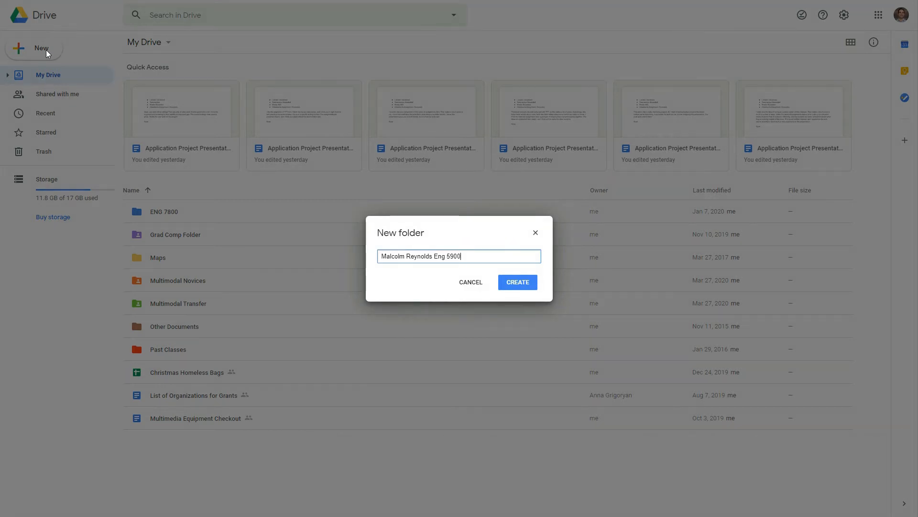
{"action": "left_click", "coordinate": [517, 285]}
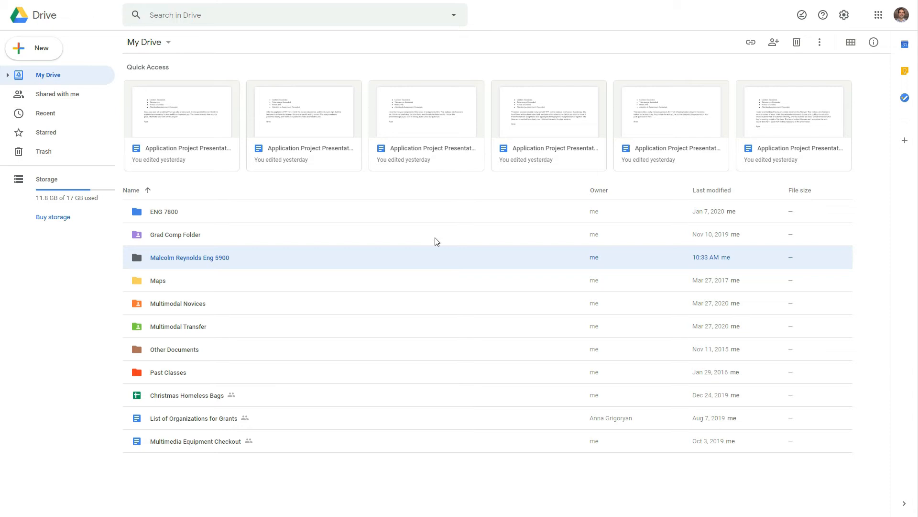
Step: Open sharing for the folder and enter the collaborator's e-mail address
{"action": "right_click", "coordinate": [222, 257]}
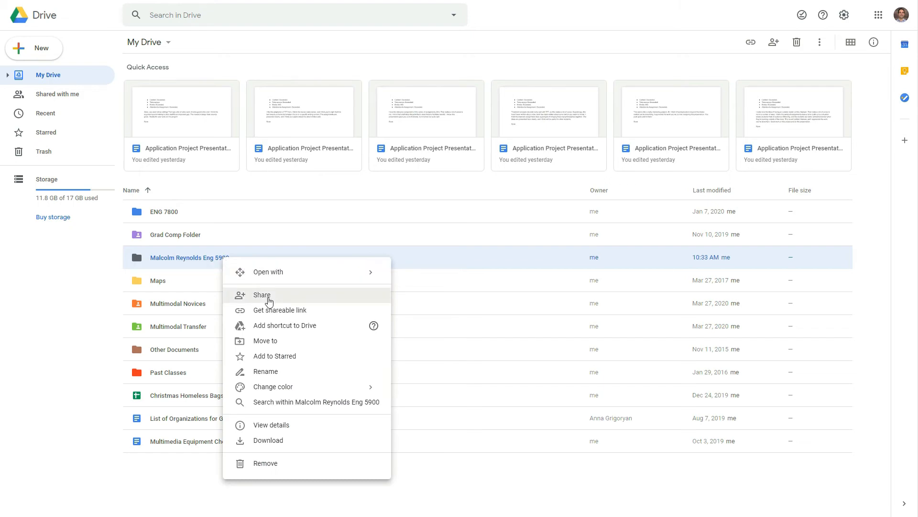
{"action": "left_click", "coordinate": [270, 300]}
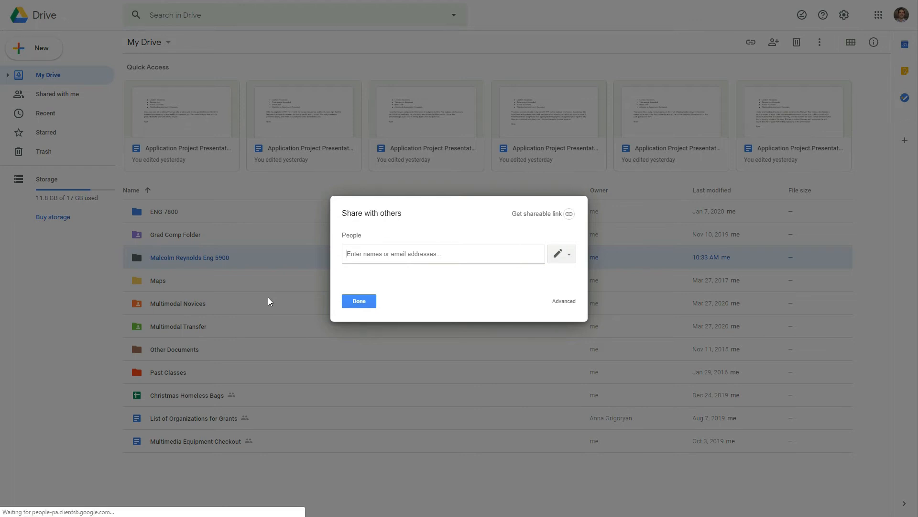
{"action": "type", "text": "HyeSook"}
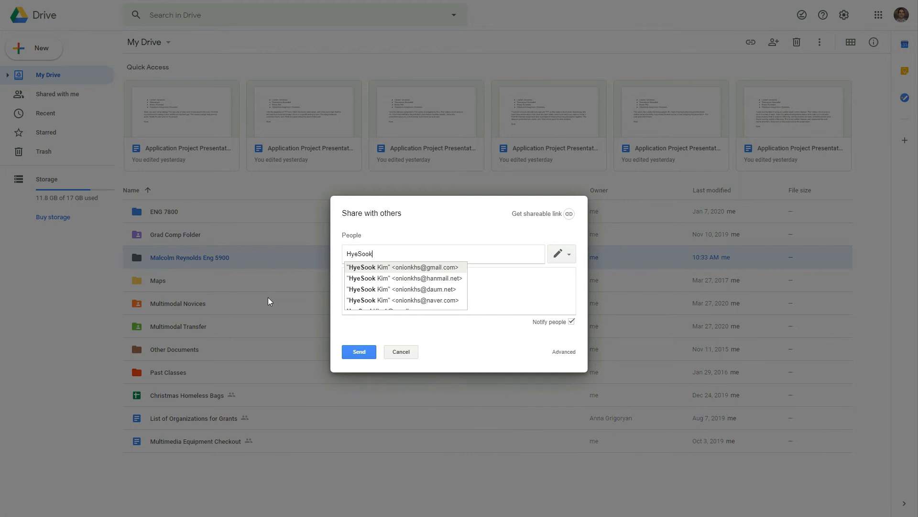
{"action": "key", "text": "BackSpace"}
{"action": "key", "text": "BackSpace"}
{"action": "key", "text": "BackSpace"}
{"action": "key", "text": "BackSpace"}
{"action": "key", "text": "BackSpace"}
{"action": "key", "text": "BackSpace"}
{"action": "key", "text": "BackSpace"}
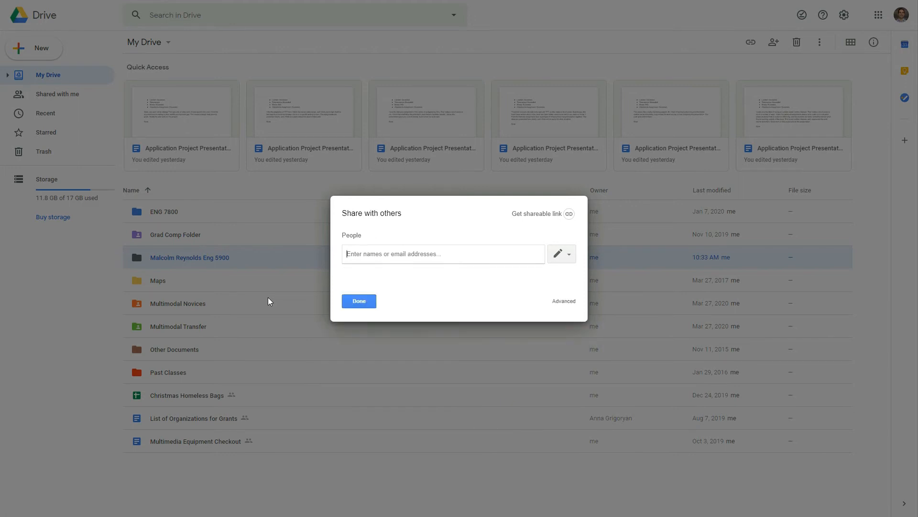
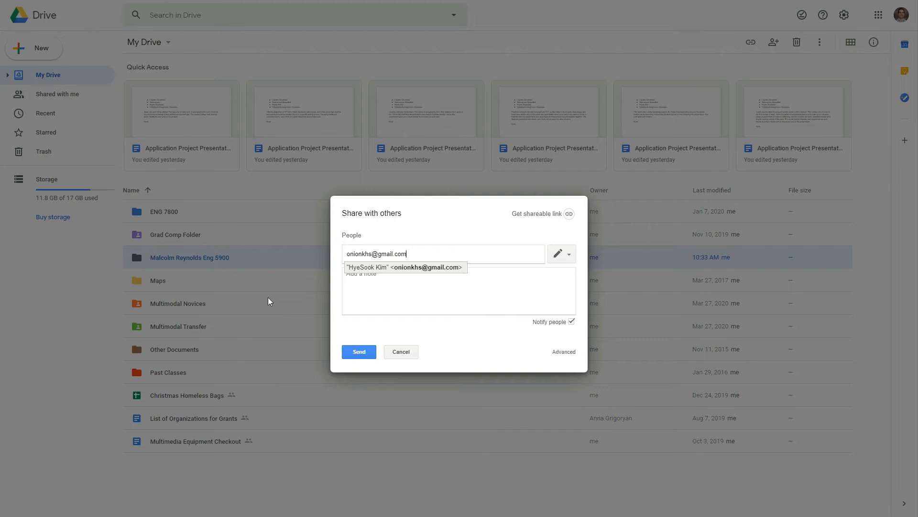
{"action": "left_click", "coordinate": [428, 253]}
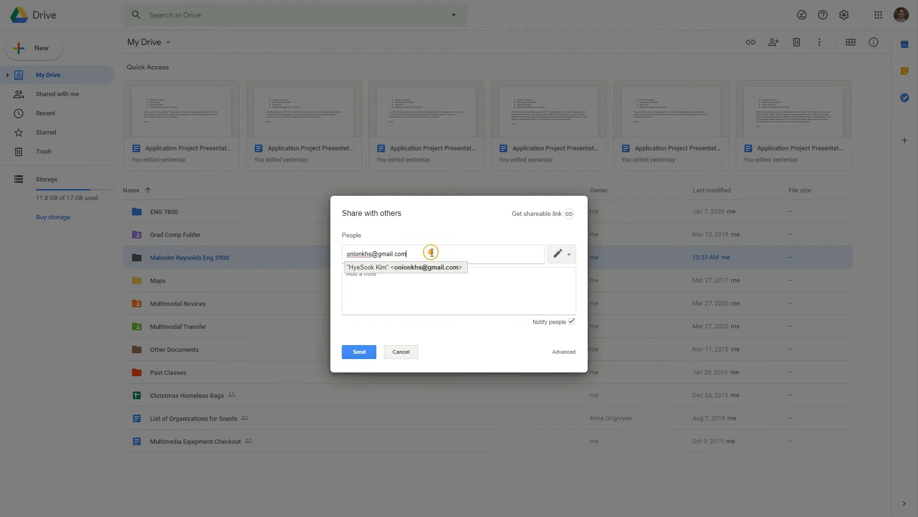
Step: Give the collaborator edit access to the folder and send the invitation
{"action": "left_click", "coordinate": [569, 256]}
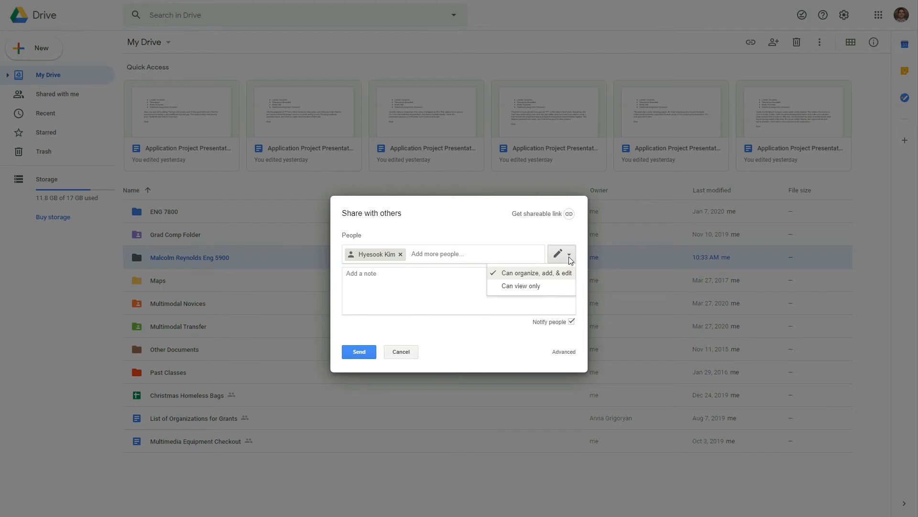
{"action": "left_click", "coordinate": [531, 286]}
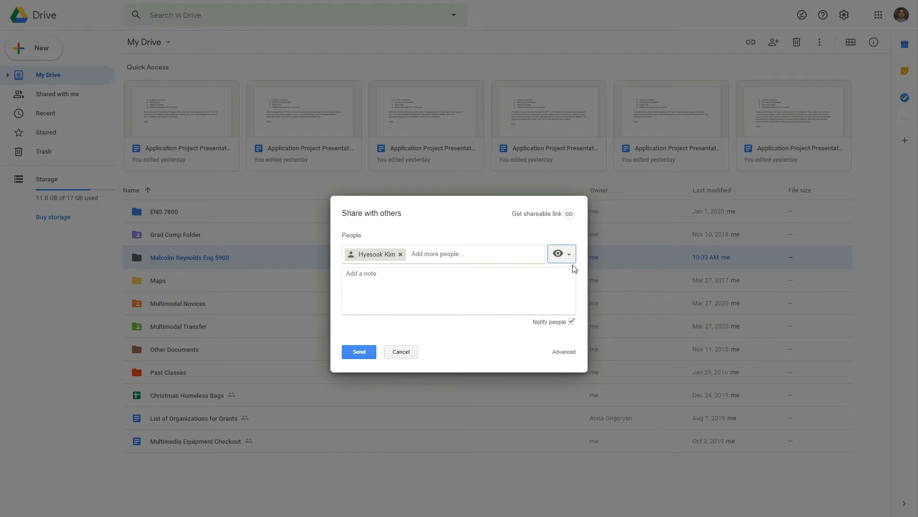
{"action": "left_click", "coordinate": [564, 254]}
{"action": "left_click", "coordinate": [554, 273]}
{"action": "left_click", "coordinate": [362, 352]}
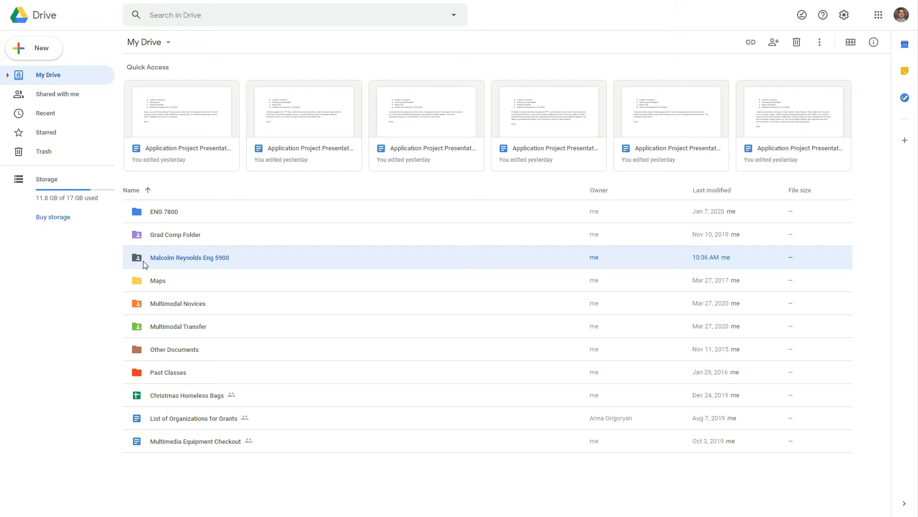
{"action": "right_click", "coordinate": [186, 256]}
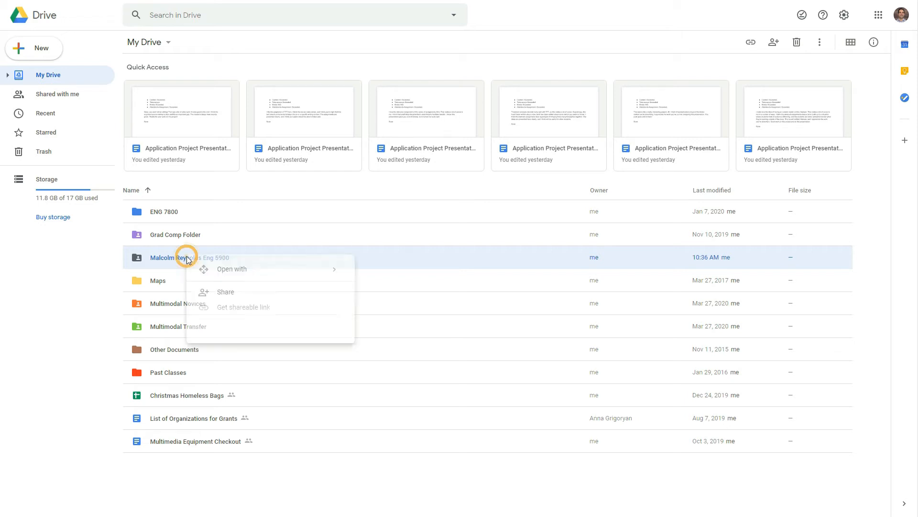
{"action": "left_click", "coordinate": [229, 296]}
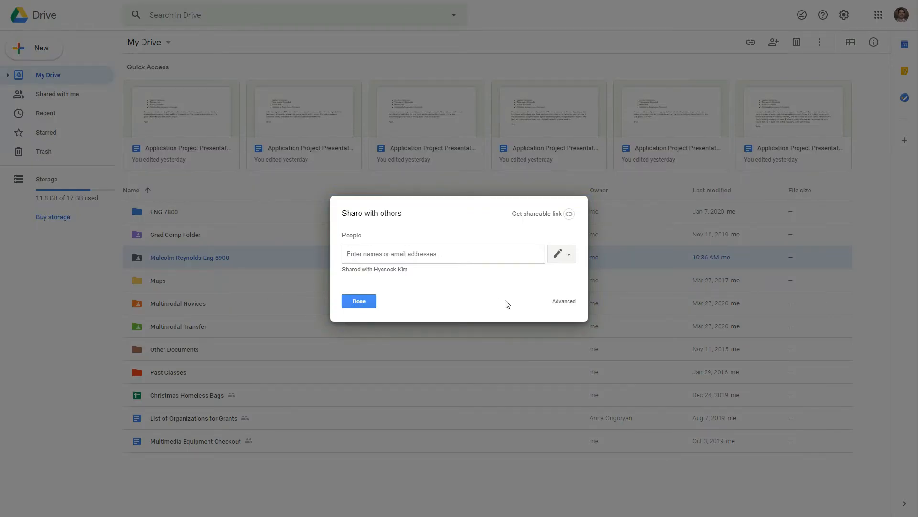
{"action": "left_click", "coordinate": [562, 304]}
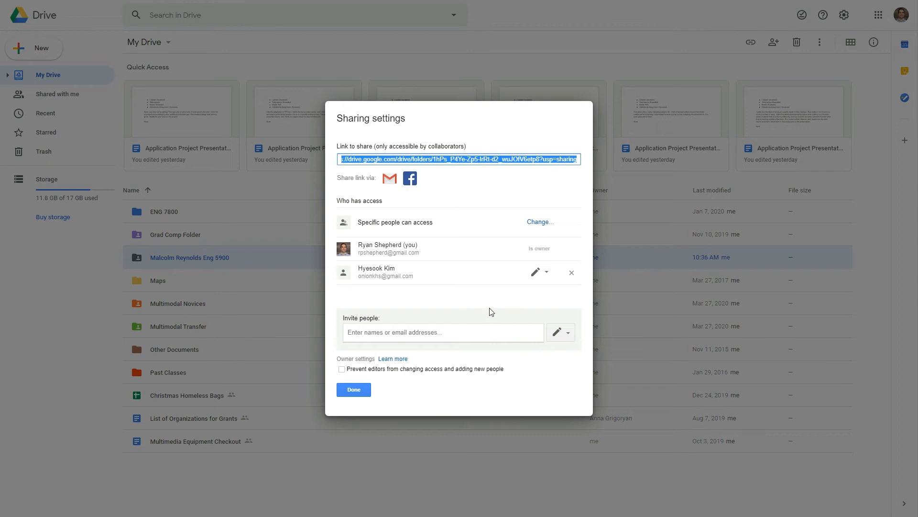
{"action": "left_click", "coordinate": [546, 279]}
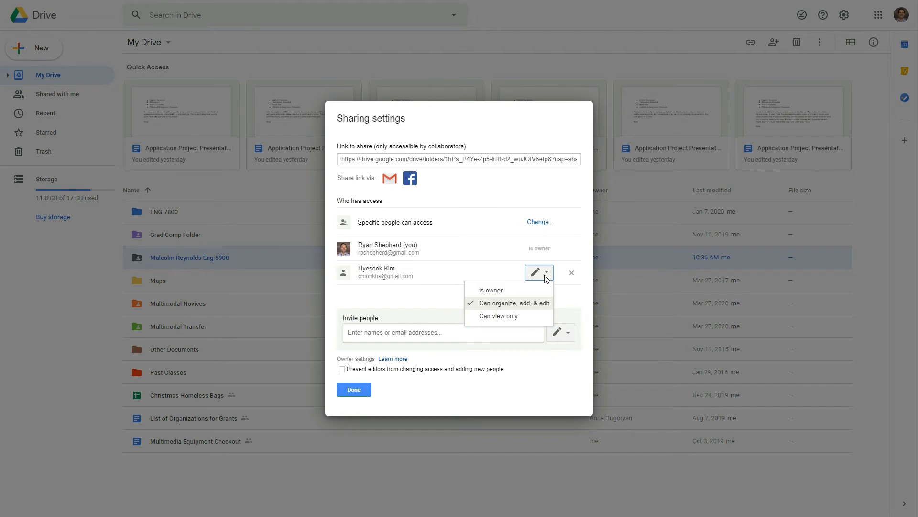
{"action": "left_click", "coordinate": [428, 300]}
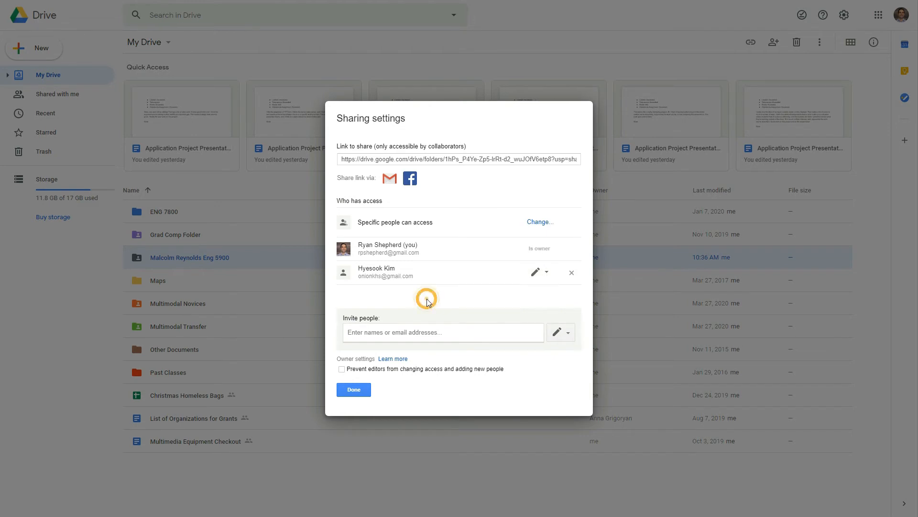
{"action": "left_click", "coordinate": [360, 393]}
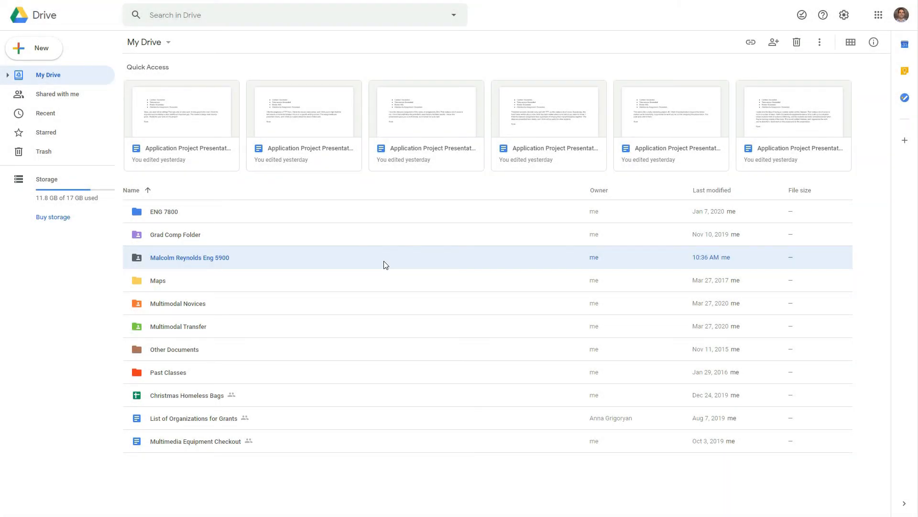
{"action": "left_click", "coordinate": [197, 258]}
{"action": "double_click", "coordinate": [197, 258]}
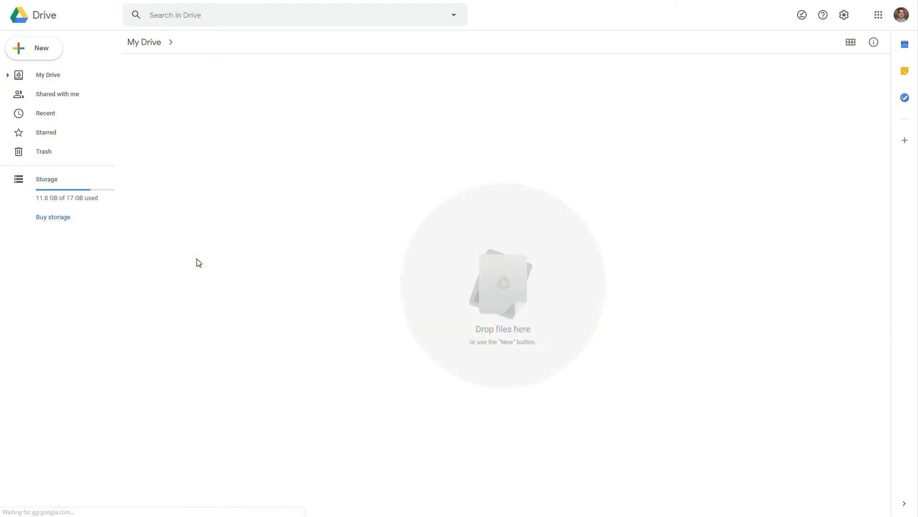
{"action": "left_click", "coordinate": [36, 59]}
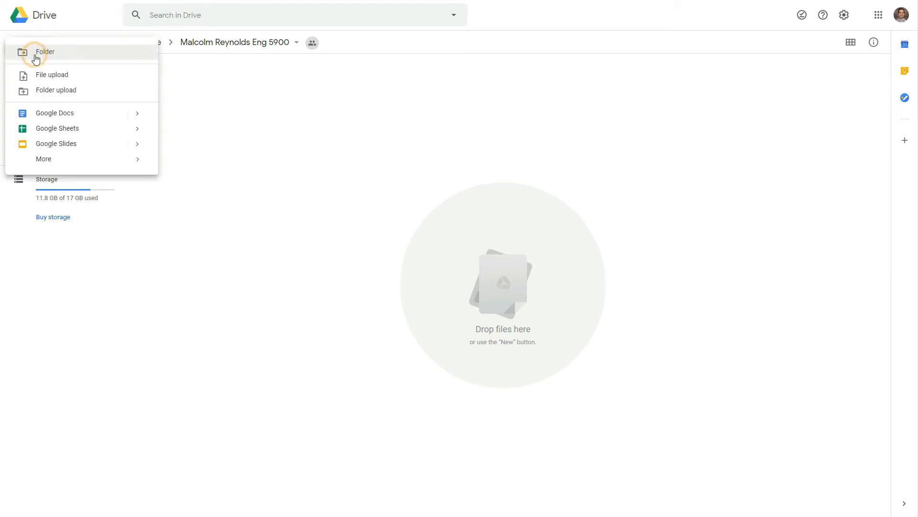
{"action": "left_click", "coordinate": [42, 112]}
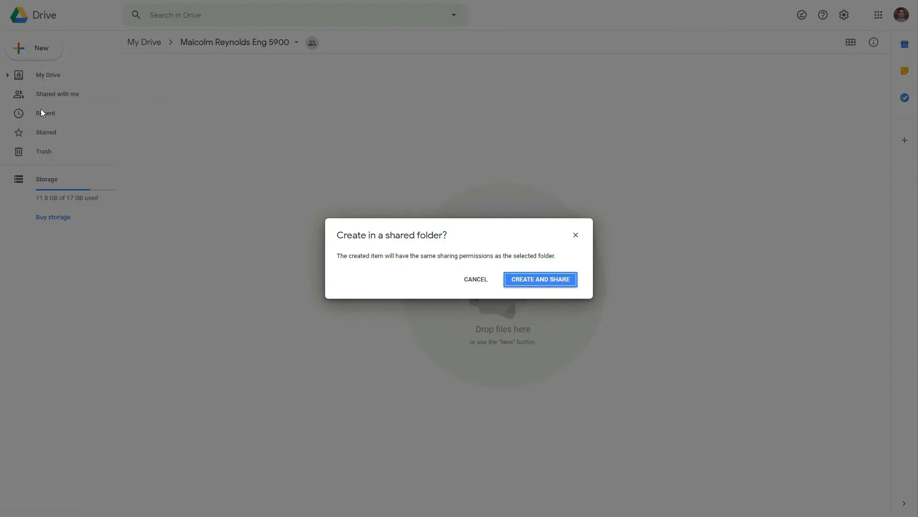
{"action": "left_click", "coordinate": [530, 280]}
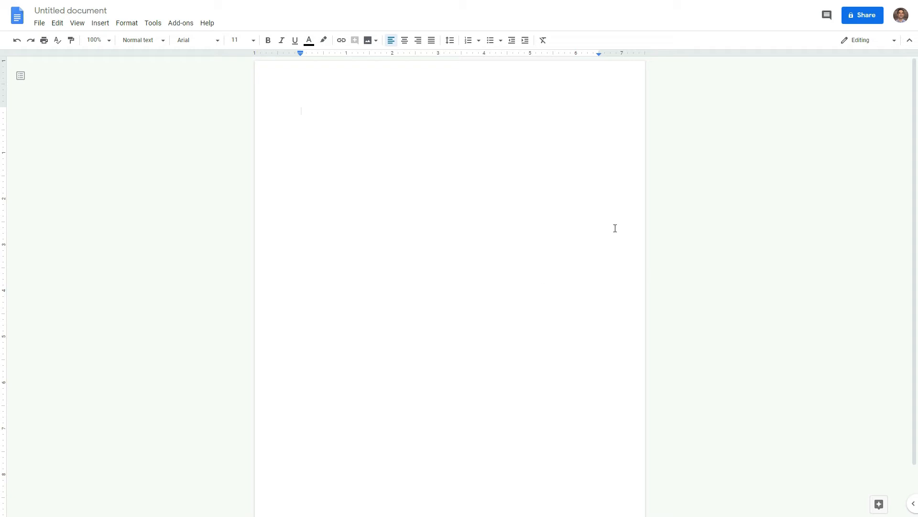
{"action": "left_click", "coordinate": [108, 11]}
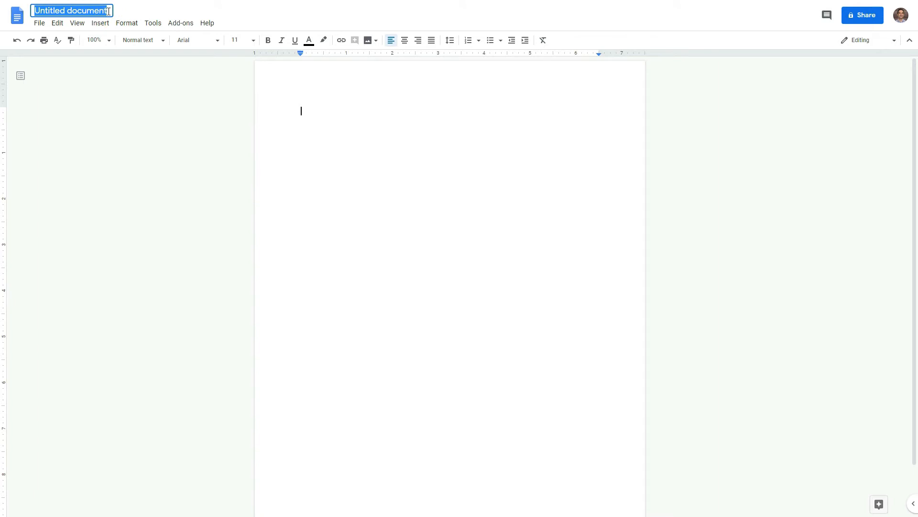
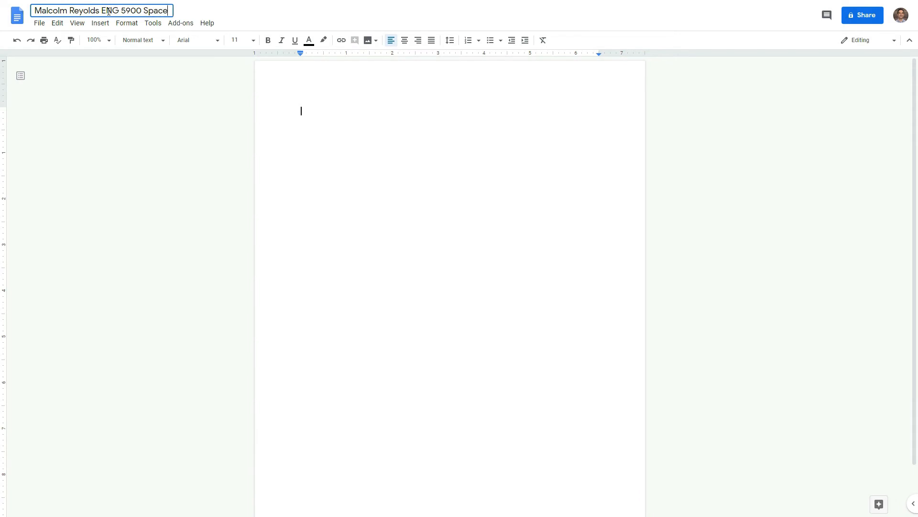
{"action": "type", "text": " Criti"}
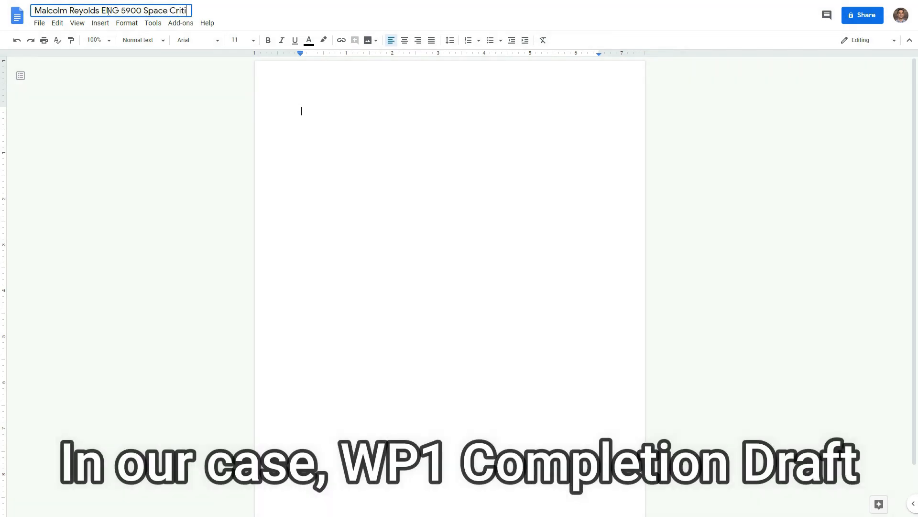
{"action": "type", "text": "que"}
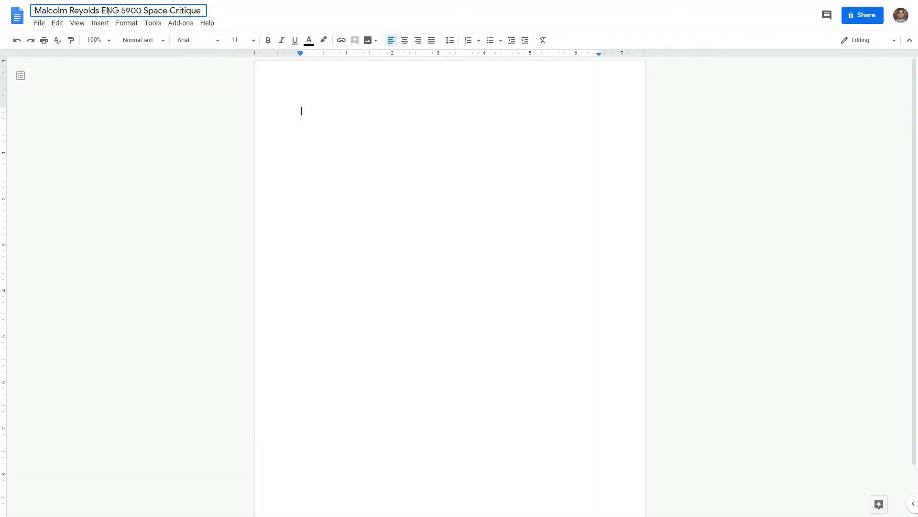
{"action": "left_click", "coordinate": [352, 266]}
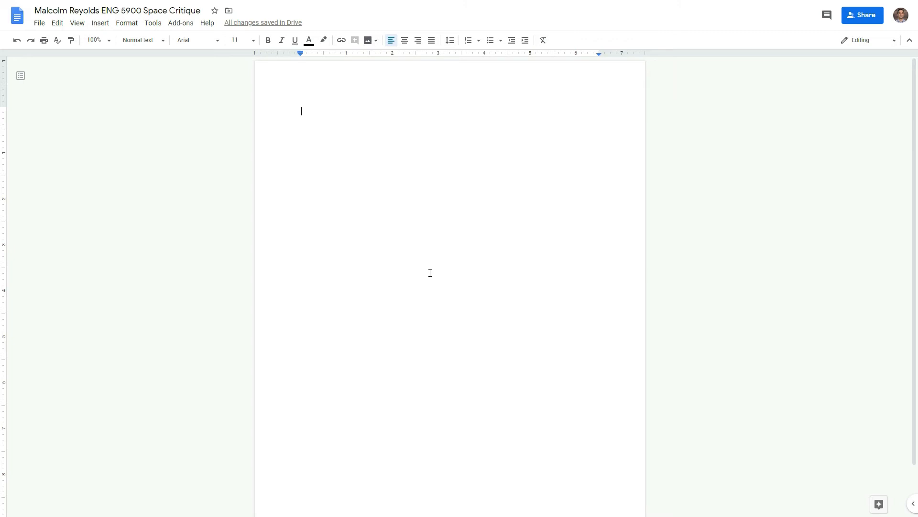
Step: Type "HEre's an example sentence." at the top of the page
{"action": "type", "text": "HEre's an "}
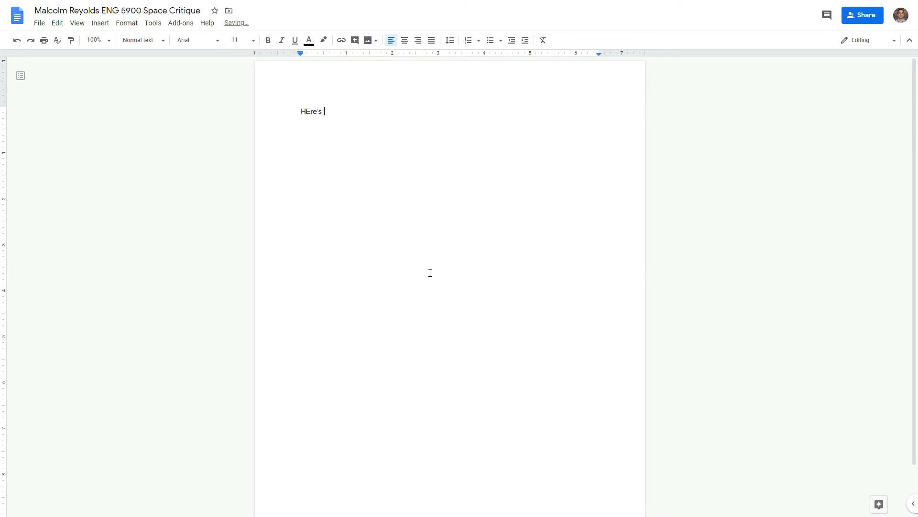
{"action": "type", "text": "example sentence."}
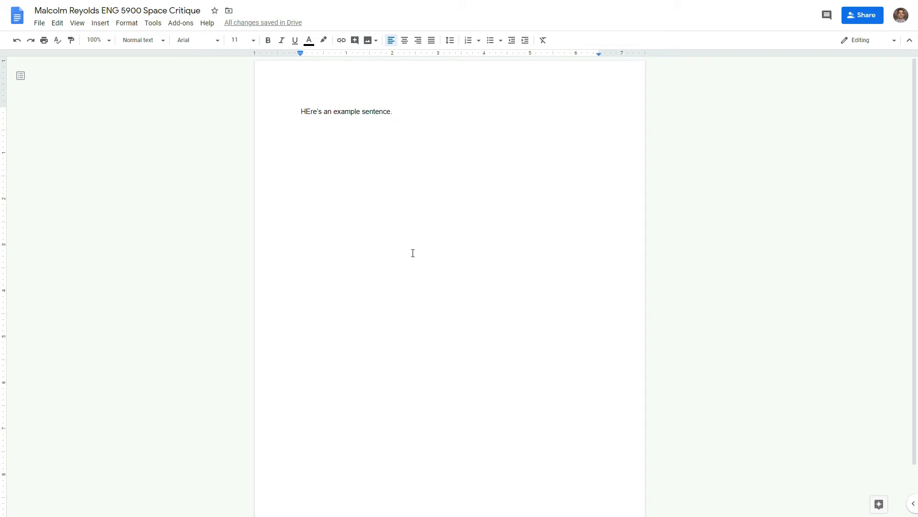
Step: Invite a second collaborator's e-mail to the document with Can comment access
{"action": "left_click", "coordinate": [873, 22]}
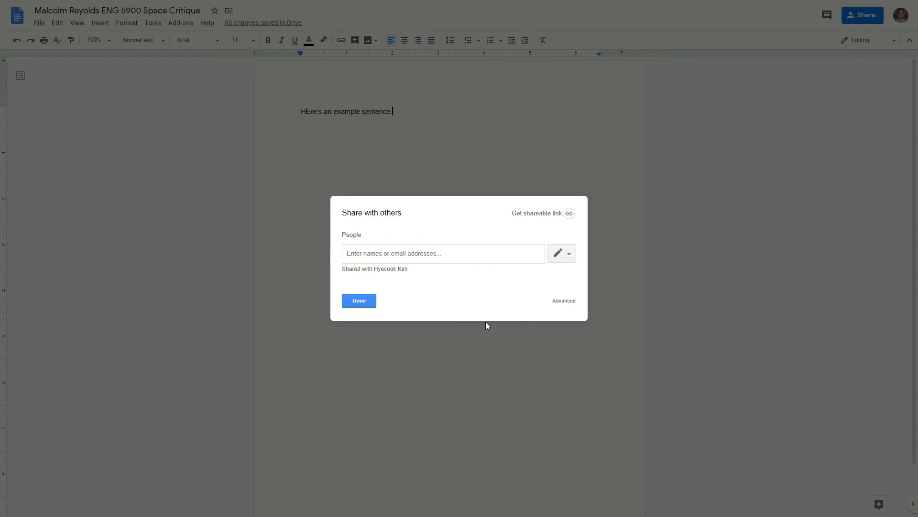
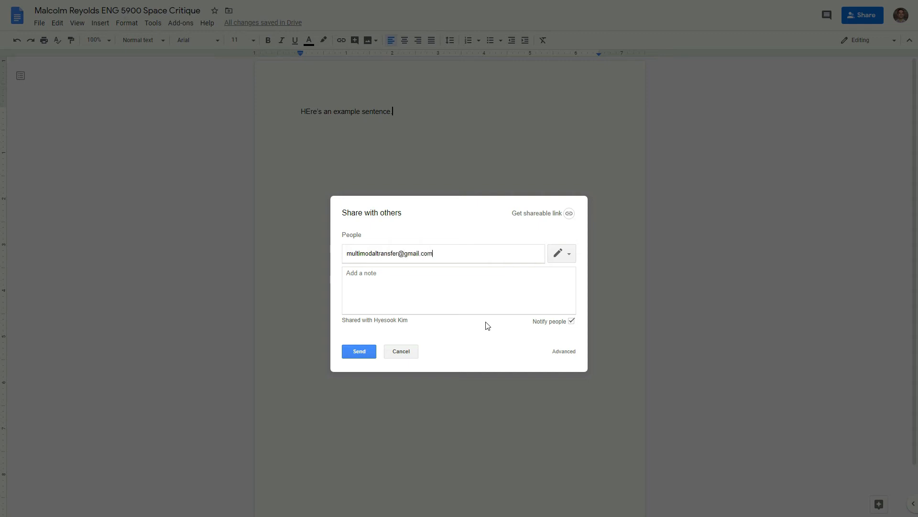
{"action": "left_click", "coordinate": [564, 251]}
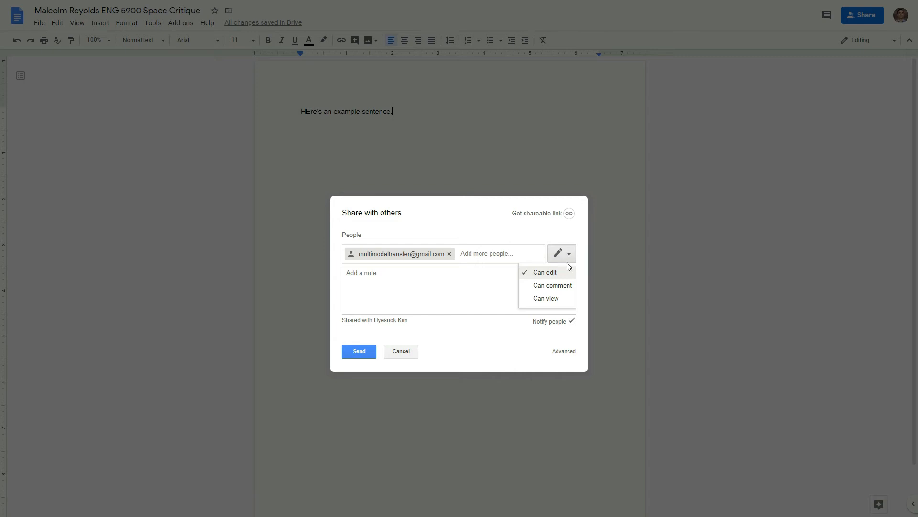
{"action": "left_click", "coordinate": [555, 286]}
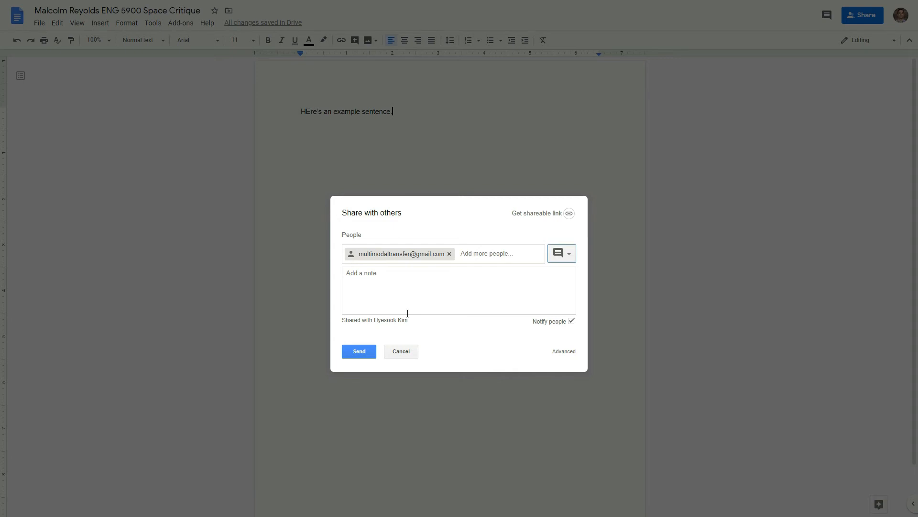
{"action": "left_click", "coordinate": [354, 348]}
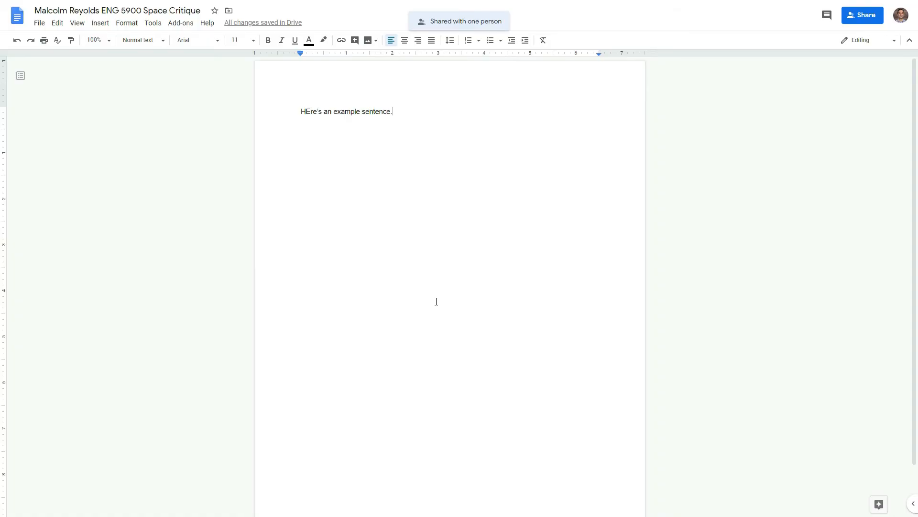
Step: In the advanced sharing settings, remove both collaborators' access and save the changes
{"action": "left_click", "coordinate": [872, 17]}
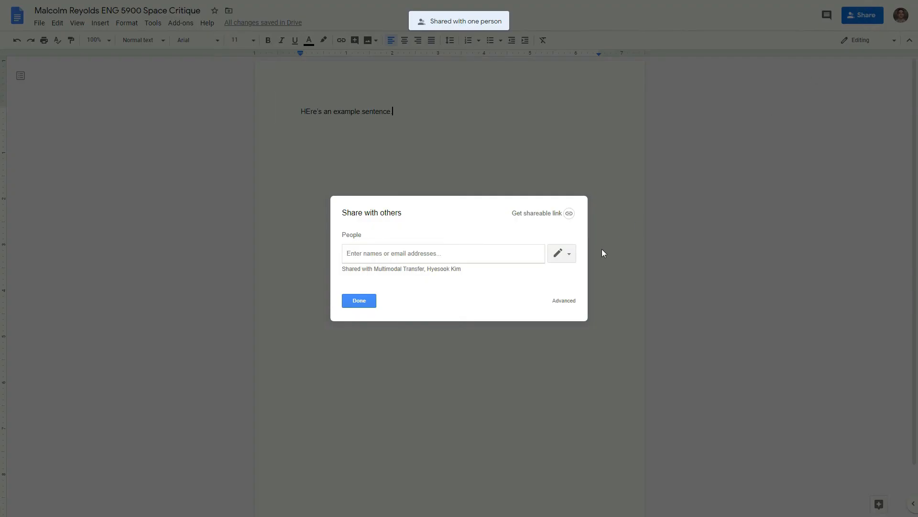
{"action": "left_click", "coordinate": [561, 306]}
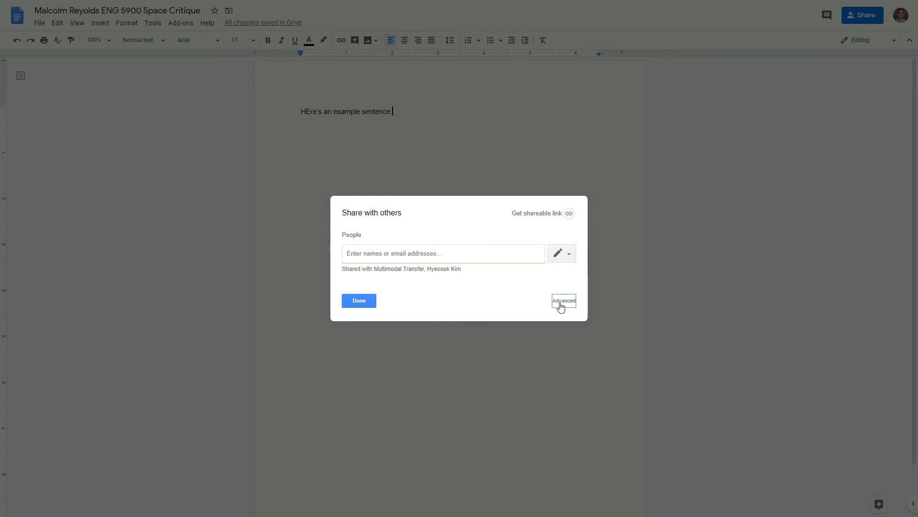
{"action": "left_click_drag", "start_coordinate": [579, 261], "coordinate": [575, 302]}
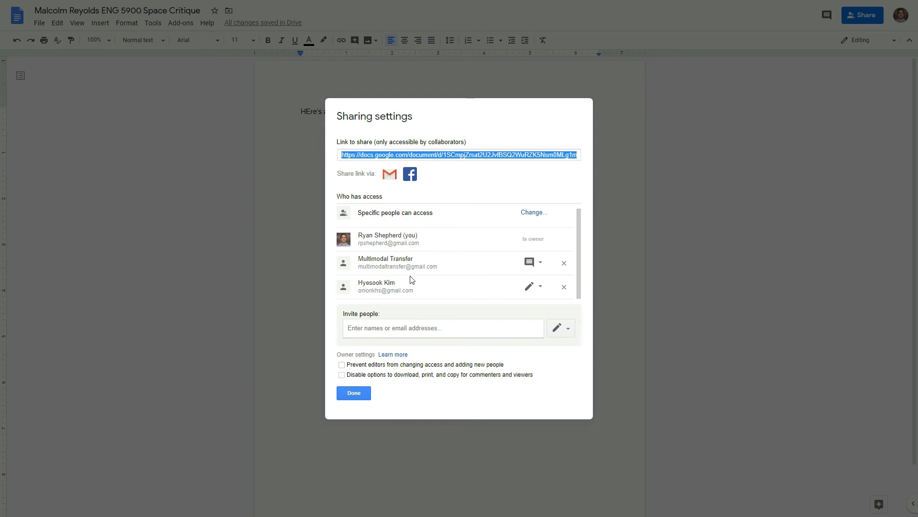
{"action": "left_click", "coordinate": [565, 264]}
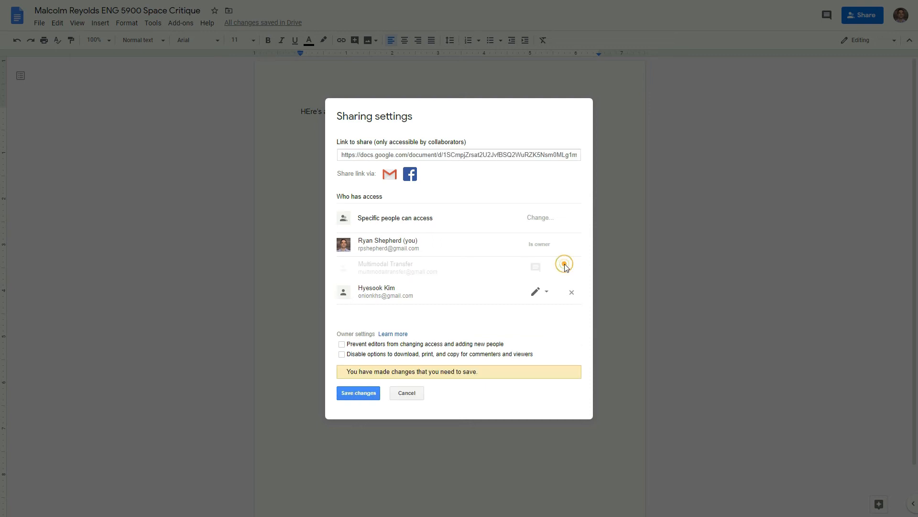
{"action": "left_click", "coordinate": [570, 294]}
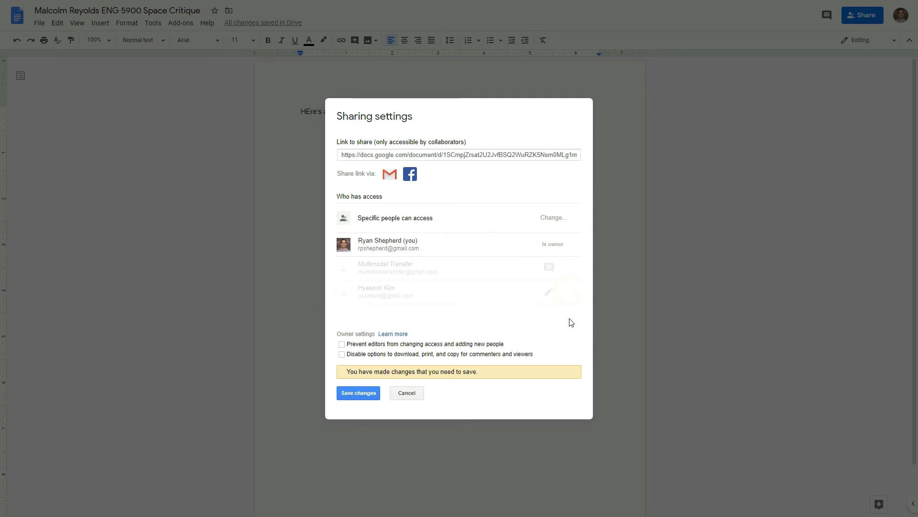
{"action": "left_click", "coordinate": [355, 394]}
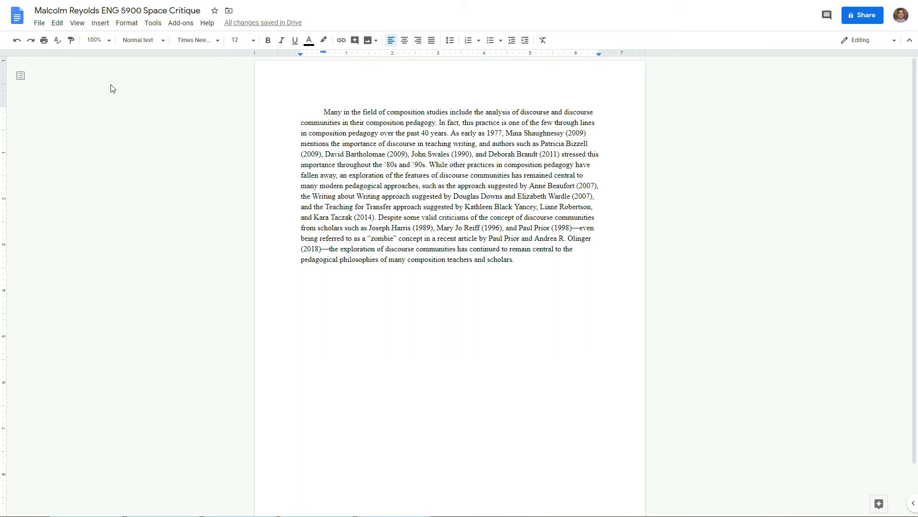
Step: Upload the photo '2018-12-16 18.23.09' from the computer into the document and select it
{"action": "left_click", "coordinate": [104, 30]}
{"action": "mouse_move", "coordinate": [143, 40]}
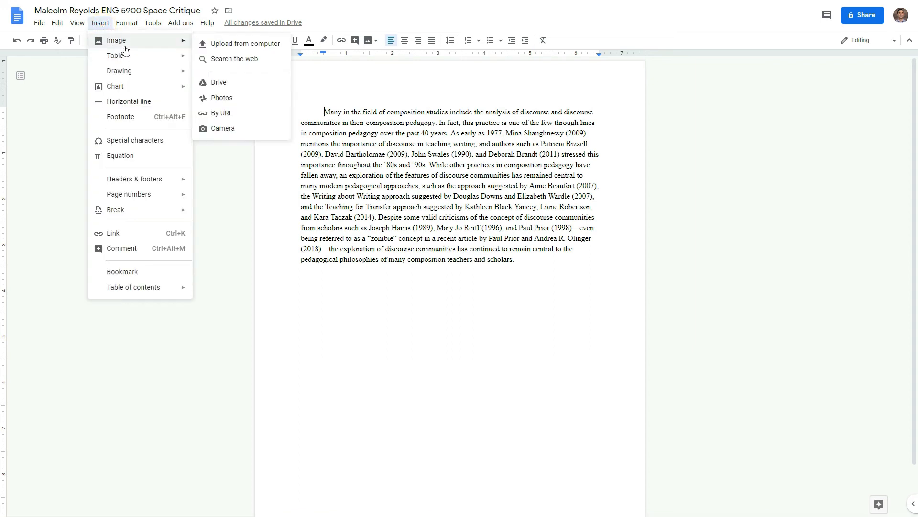
{"action": "left_click", "coordinate": [232, 44]}
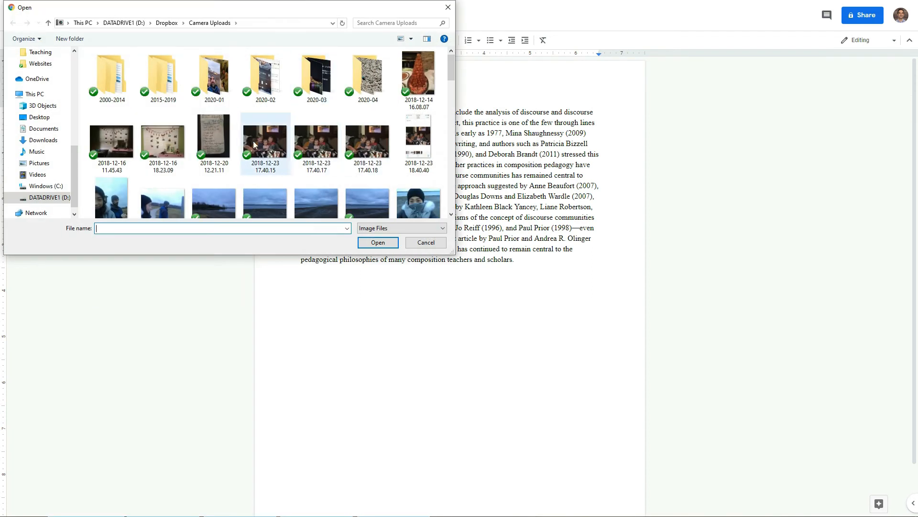
{"action": "double_click", "coordinate": [171, 143]}
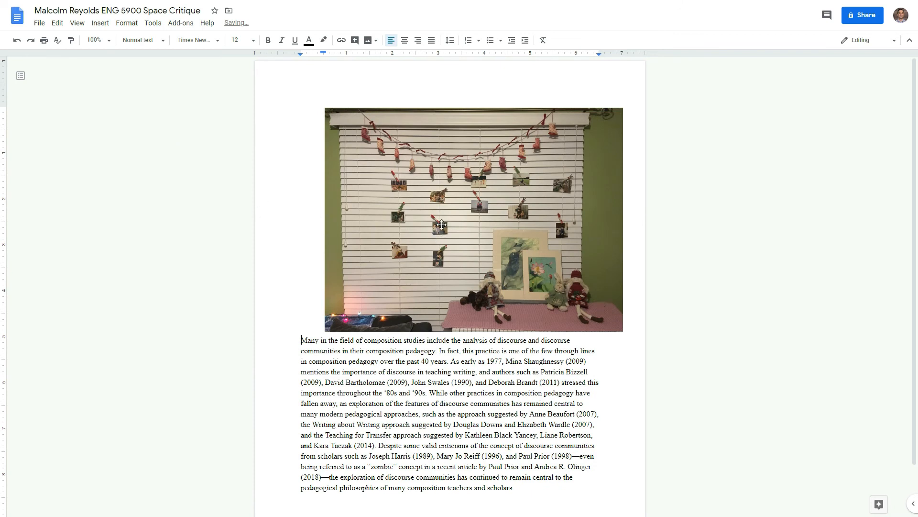
{"action": "left_click", "coordinate": [338, 118]}
Step: Shrink the window photo to roughly half size and move it right above the paragraph
{"action": "left_click_drag", "start_coordinate": [322, 107], "coordinate": [439, 193]}
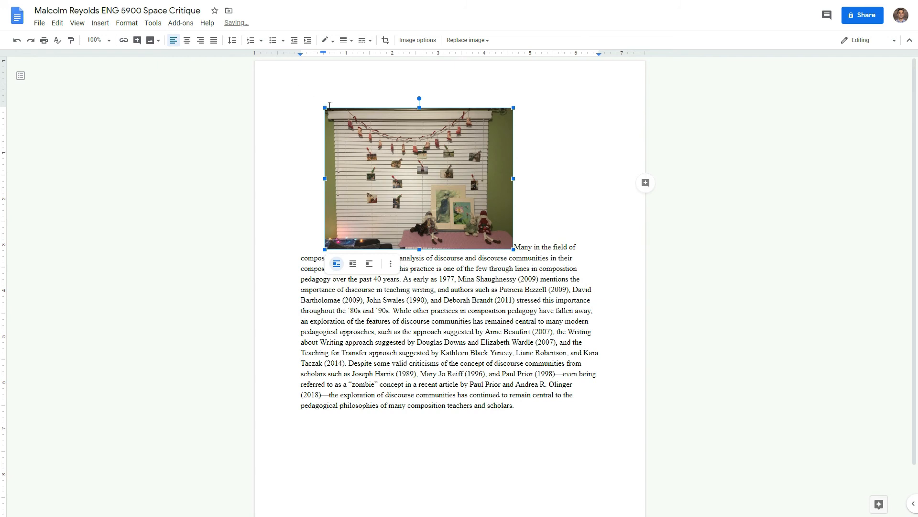
{"action": "left_click_drag", "start_coordinate": [325, 108], "coordinate": [398, 158]}
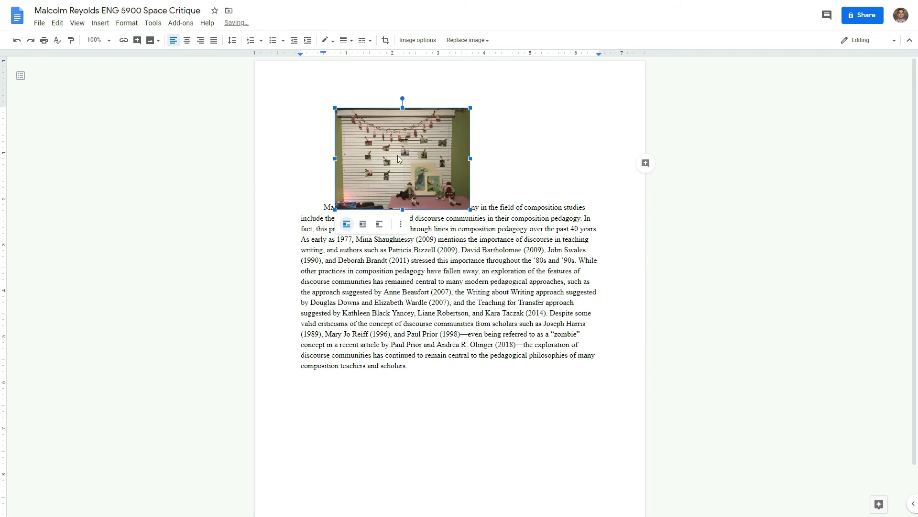
{"action": "left_click_drag", "start_coordinate": [425, 120], "coordinate": [485, 168]}
{"action": "left_click_drag", "start_coordinate": [527, 191], "coordinate": [582, 181]}
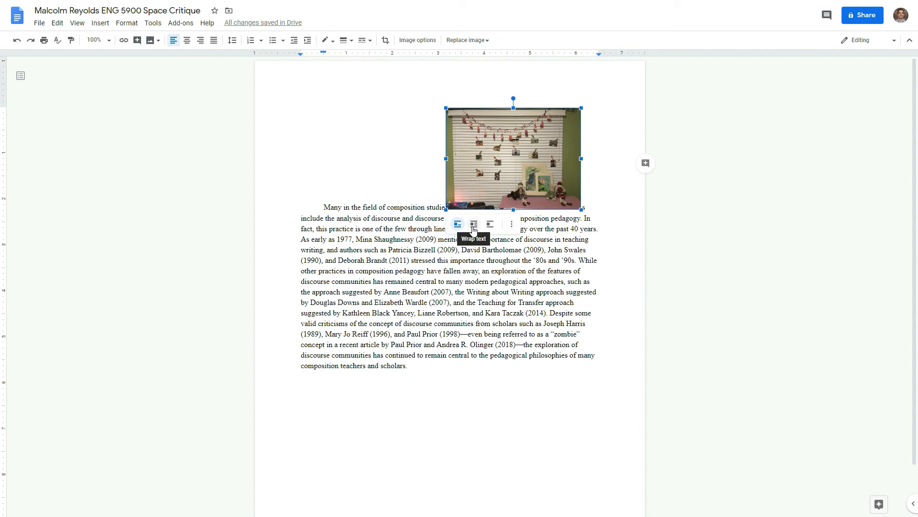
Step: Move the photo below the line ending 'stressed this', wrap the text around it, and shift it right
{"action": "left_click", "coordinate": [491, 224]}
{"action": "left_click_drag", "start_coordinate": [500, 186], "coordinate": [507, 242]}
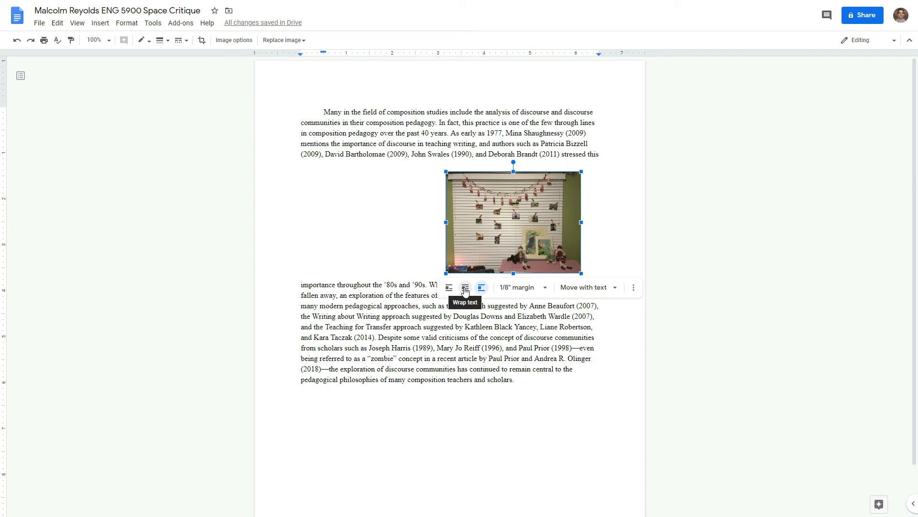
{"action": "left_click", "coordinate": [465, 288]}
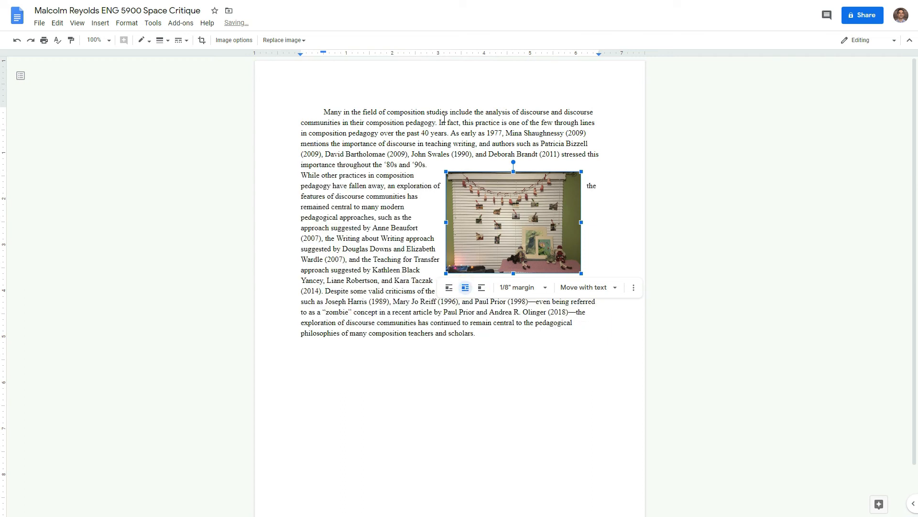
{"action": "left_click_drag", "start_coordinate": [492, 220], "coordinate": [528, 219]}
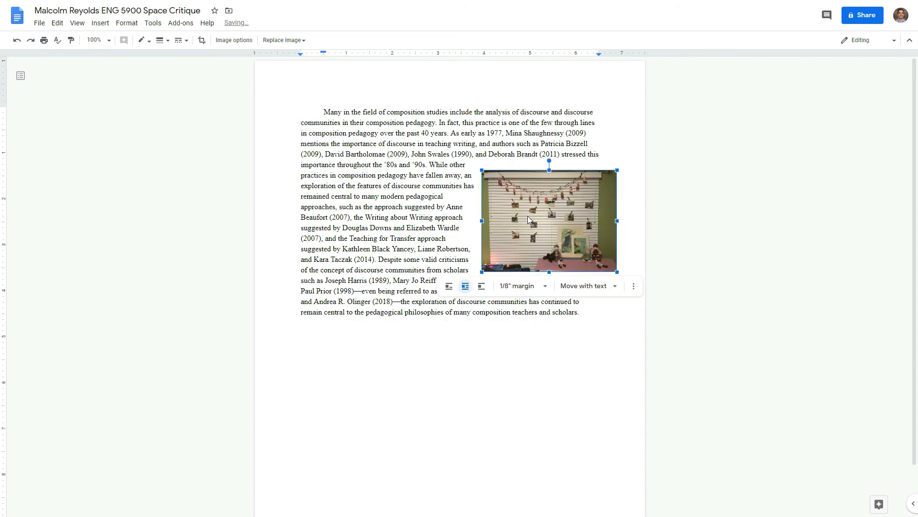
Step: Set the gap between the photo and the wrapped text to 1/16 inch
{"action": "left_click", "coordinate": [544, 286]}
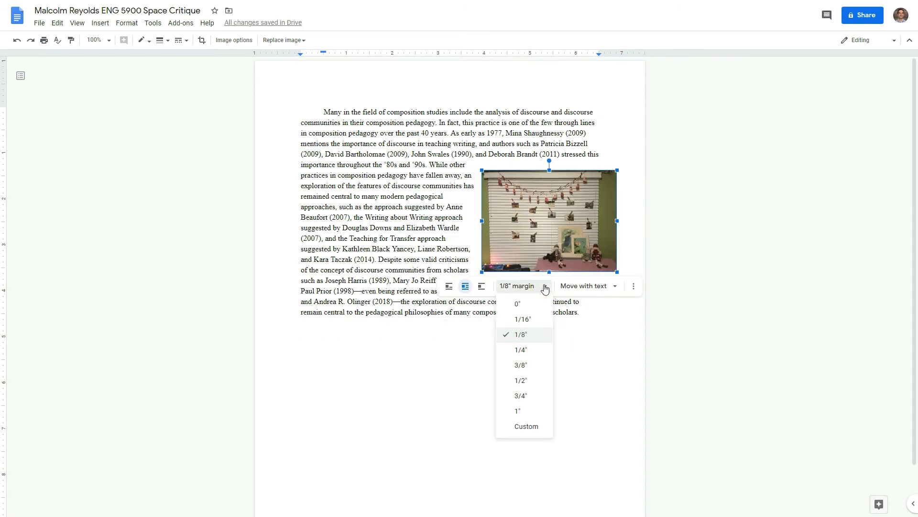
{"action": "left_click", "coordinate": [516, 303]}
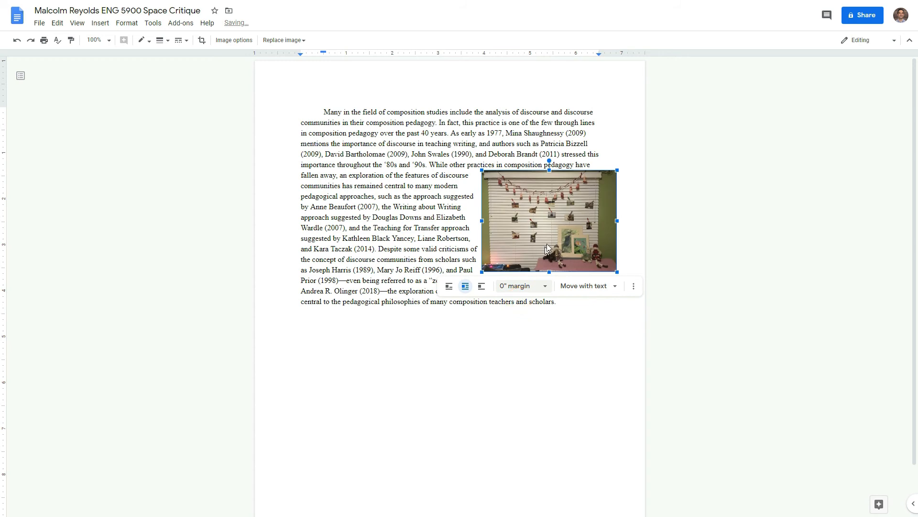
{"action": "left_click", "coordinate": [528, 286]}
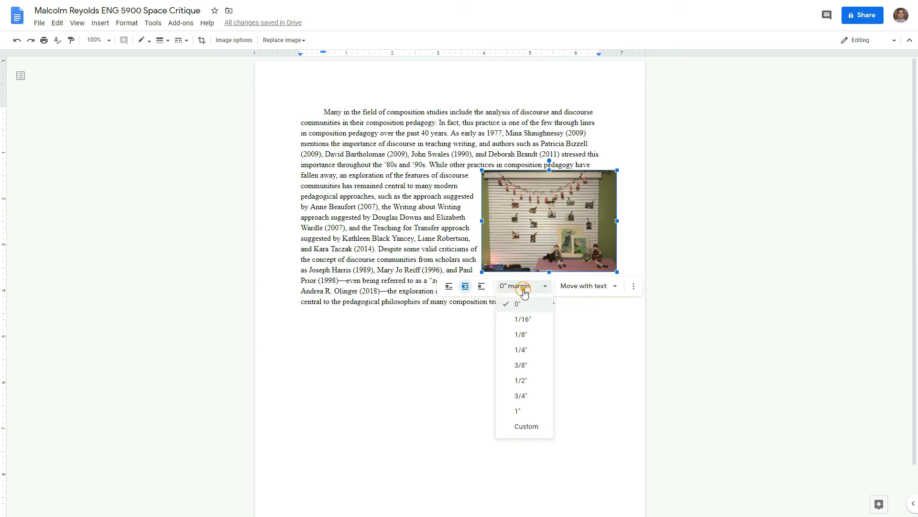
{"action": "left_click", "coordinate": [532, 415]}
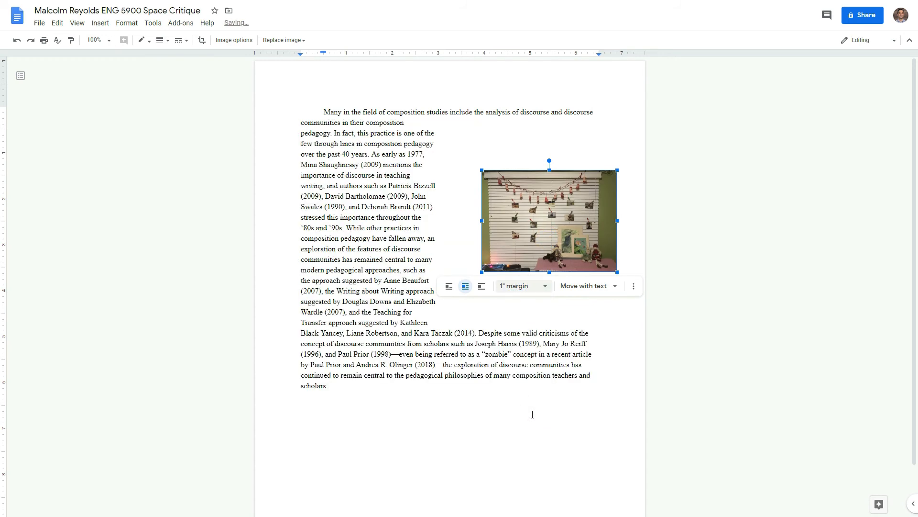
{"action": "left_click", "coordinate": [522, 286]}
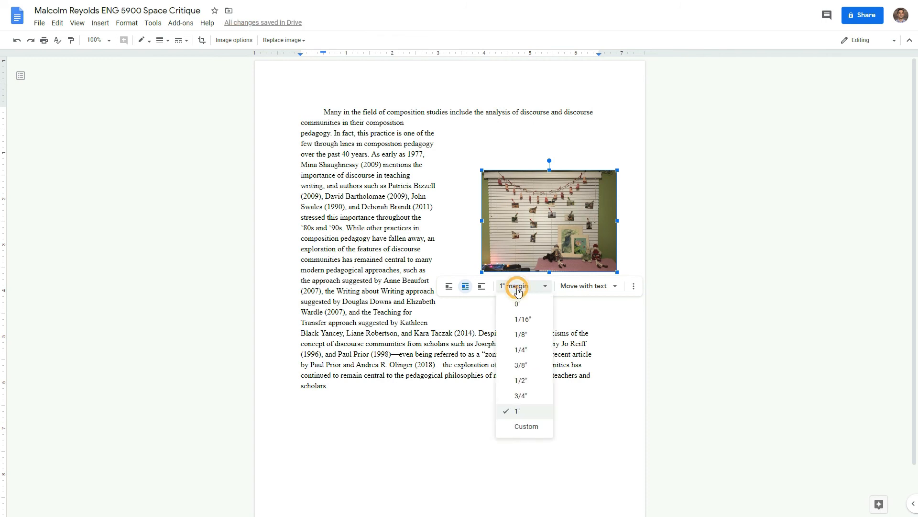
{"action": "left_click", "coordinate": [522, 318]}
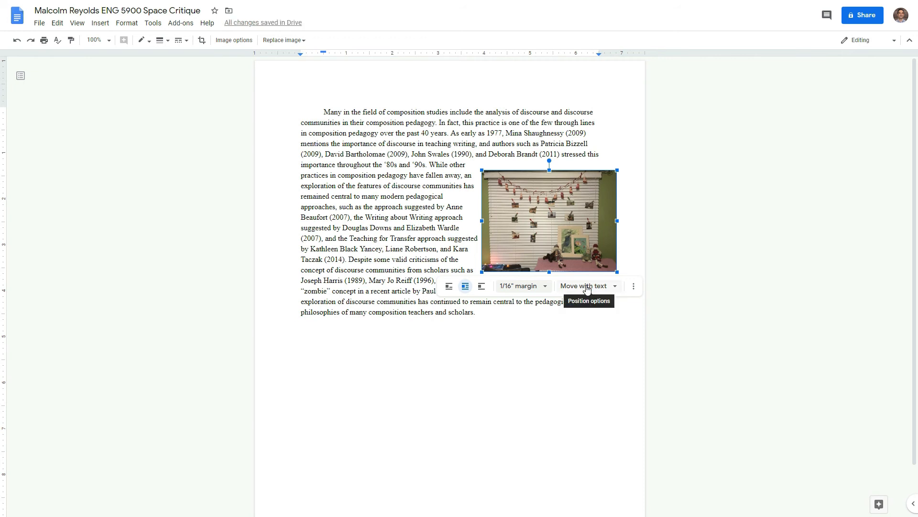
Step: Select the photo and review its Move with text positioning options
{"action": "left_click_drag", "start_coordinate": [317, 112], "coordinate": [569, 318]}
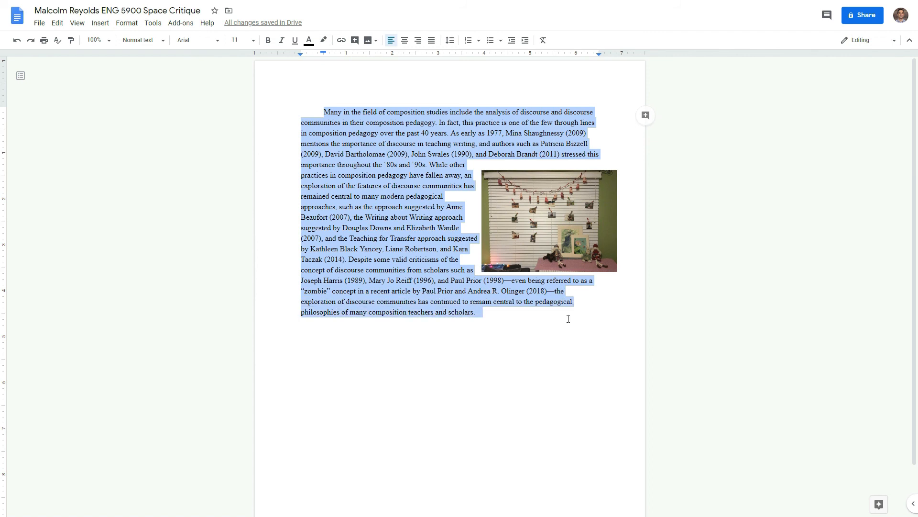
{"action": "left_click", "coordinate": [395, 236]}
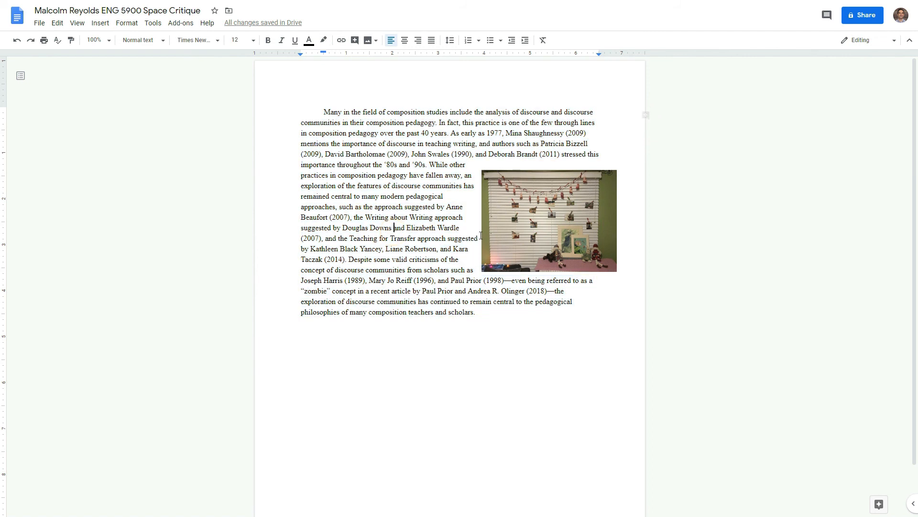
{"action": "left_click", "coordinate": [550, 261]}
{"action": "left_click", "coordinate": [607, 289]}
Step: Link the (1990) author's full name to the pasted personal website URL, then open it to test
{"action": "double_click", "coordinate": [439, 154]}
{"action": "left_click_drag", "start_coordinate": [422, 157], "coordinate": [417, 154]}
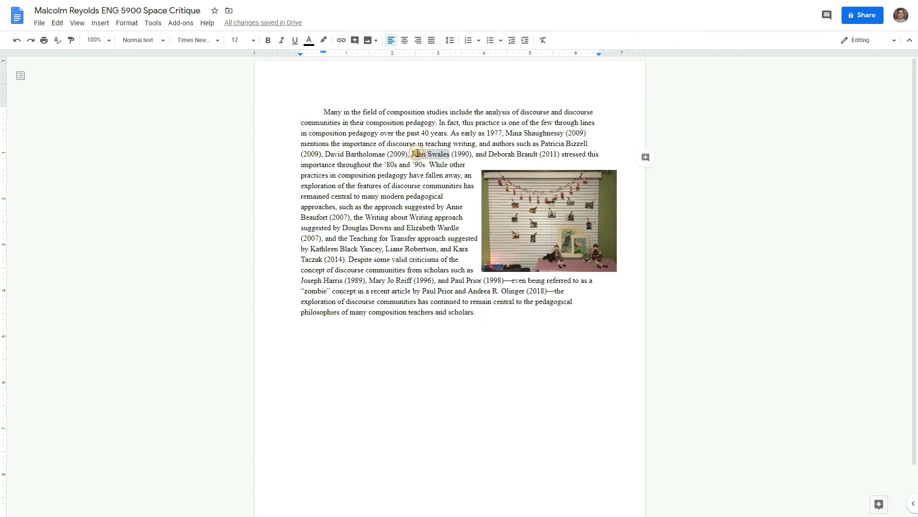
{"action": "right_click", "coordinate": [417, 154]}
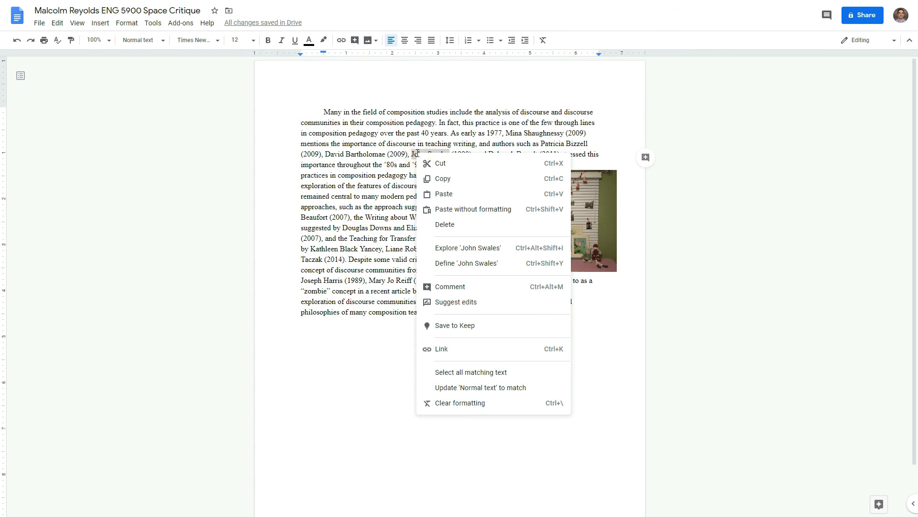
{"action": "left_click", "coordinate": [442, 352]}
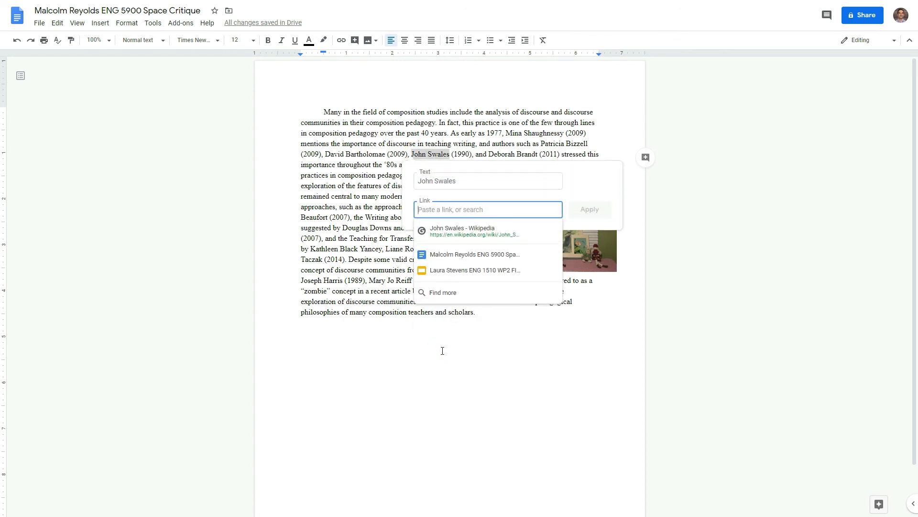
{"action": "type", "text": "http://www.ryanpshepherd.com/"}
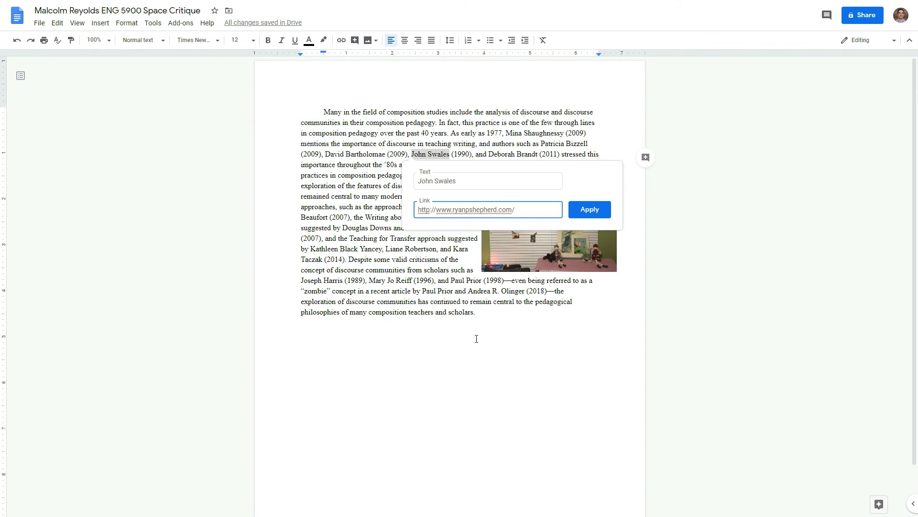
{"action": "left_click", "coordinate": [595, 213]}
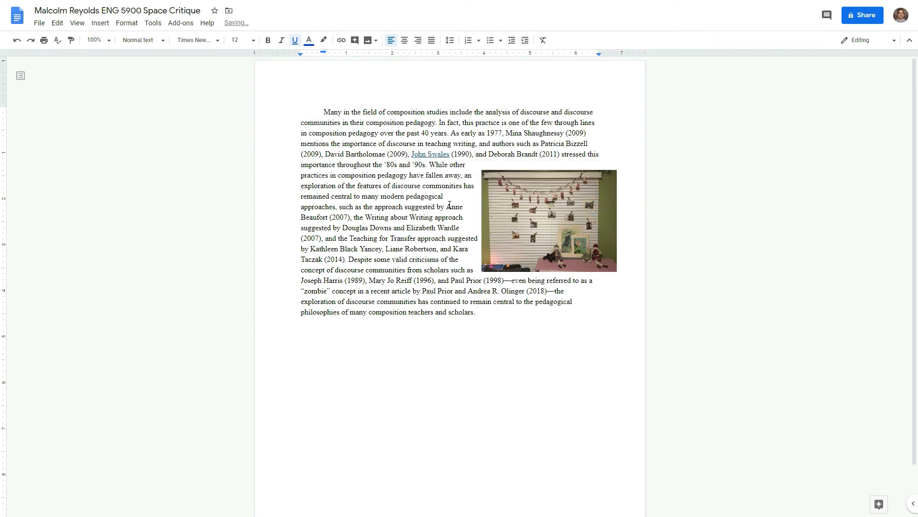
{"action": "left_click", "coordinate": [435, 156]}
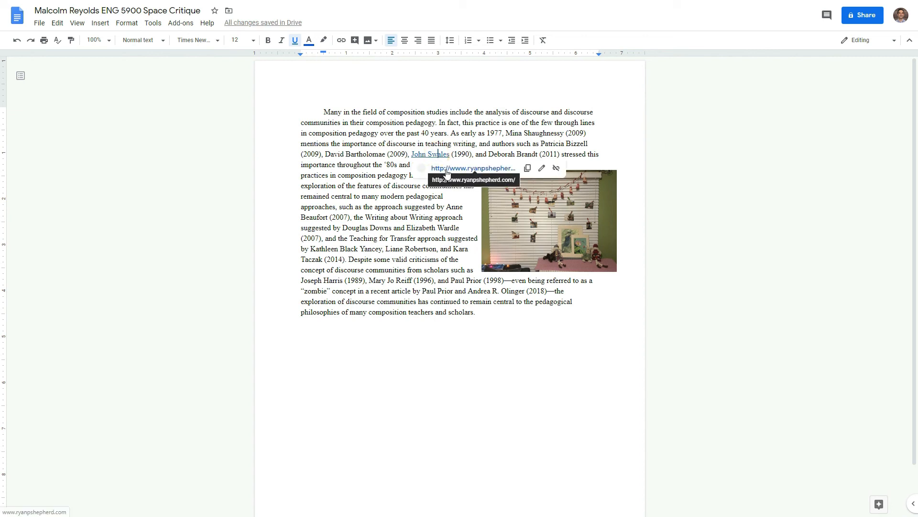
{"action": "left_click", "coordinate": [447, 170]}
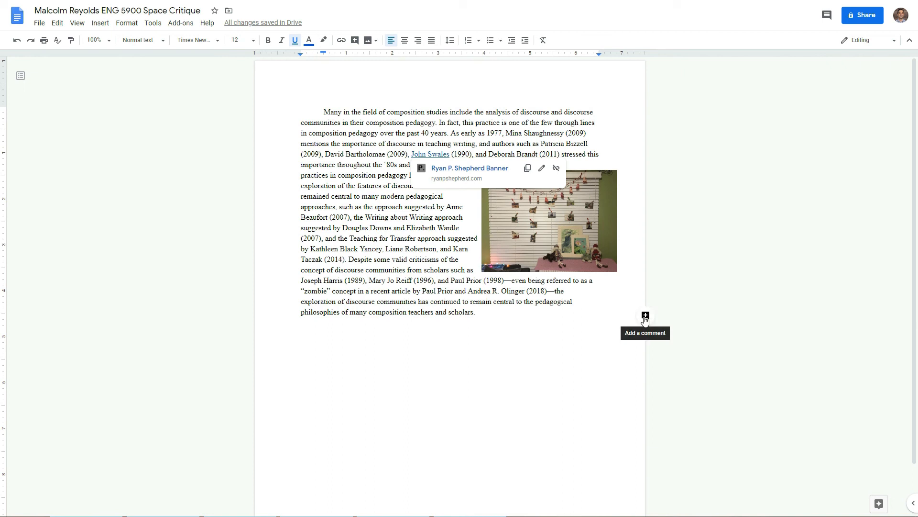
Step: Comment 'Type your comment here' on the word 'pedagogical' near the paragraph end
{"action": "left_click_drag", "start_coordinate": [574, 301], "coordinate": [536, 301]}
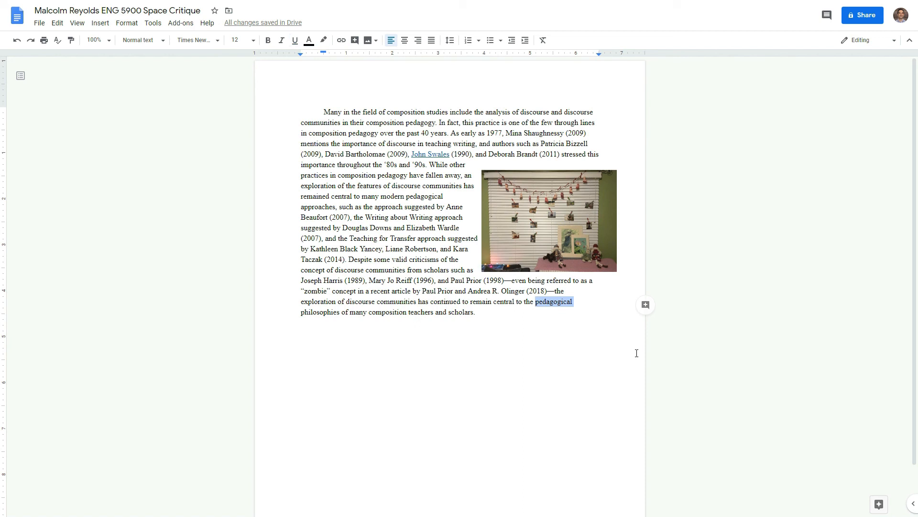
{"action": "left_click", "coordinate": [645, 305]}
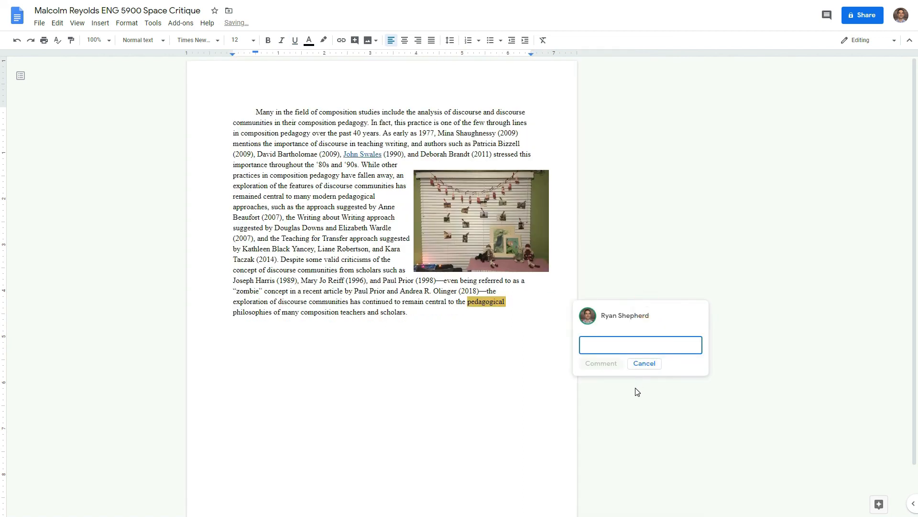
{"action": "type", "text": "Type y"}
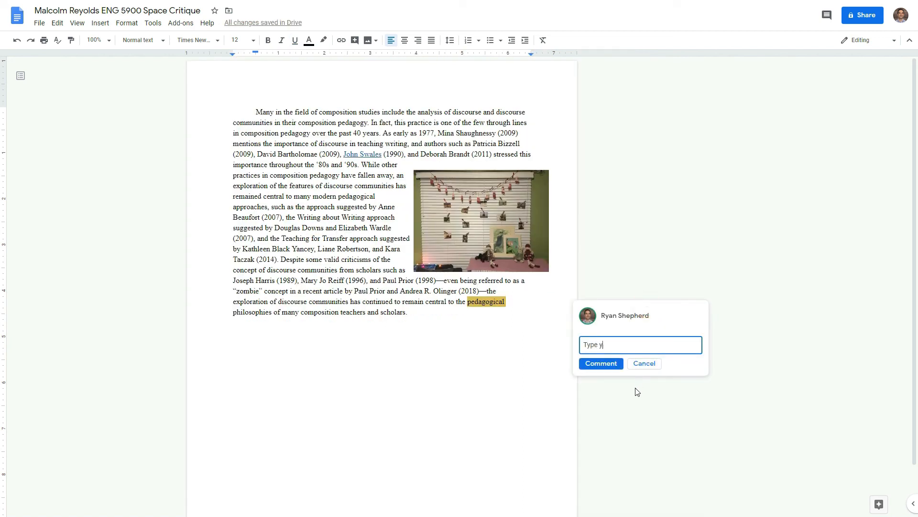
{"action": "type", "text": "our comment here."}
{"action": "left_click", "coordinate": [603, 365]}
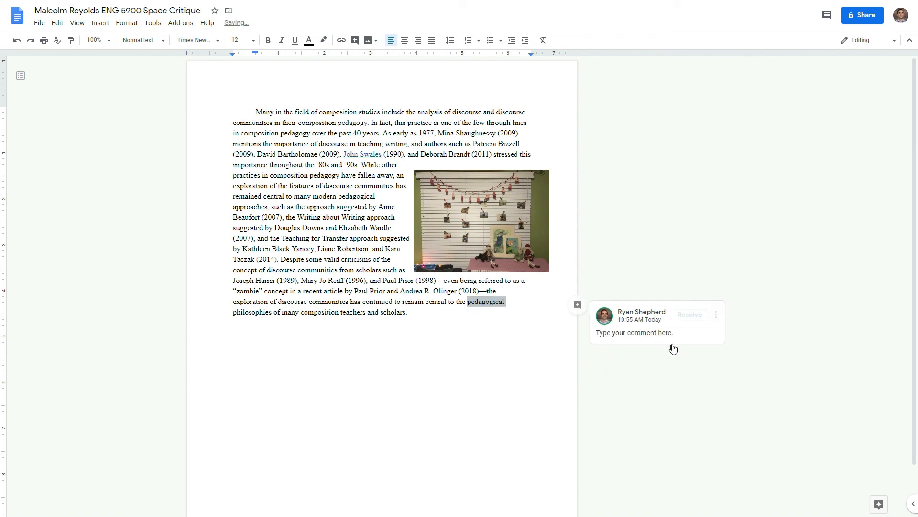
Step: Reply 'Reply to comments here.' in that comment's thread
{"action": "left_click", "coordinate": [676, 339]}
{"action": "left_click", "coordinate": [609, 360]}
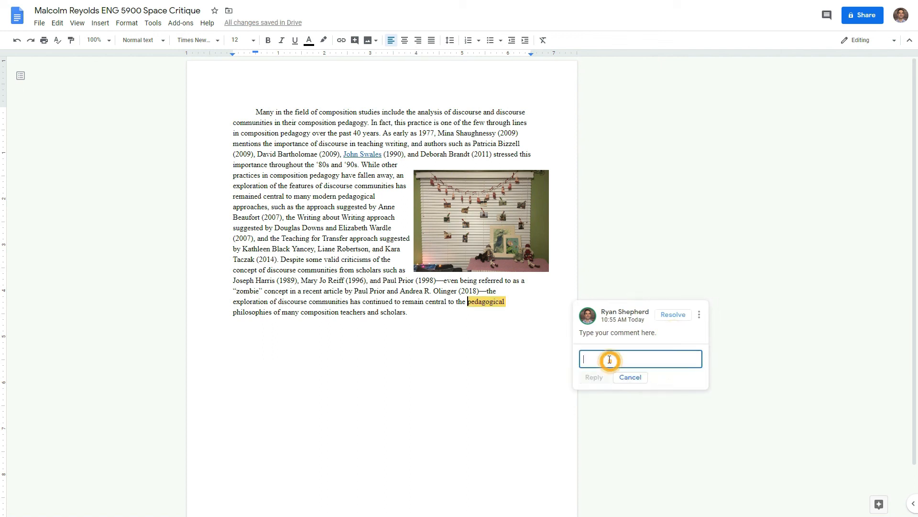
{"action": "type", "text": "Reply to comments here."}
{"action": "left_click", "coordinate": [594, 377]}
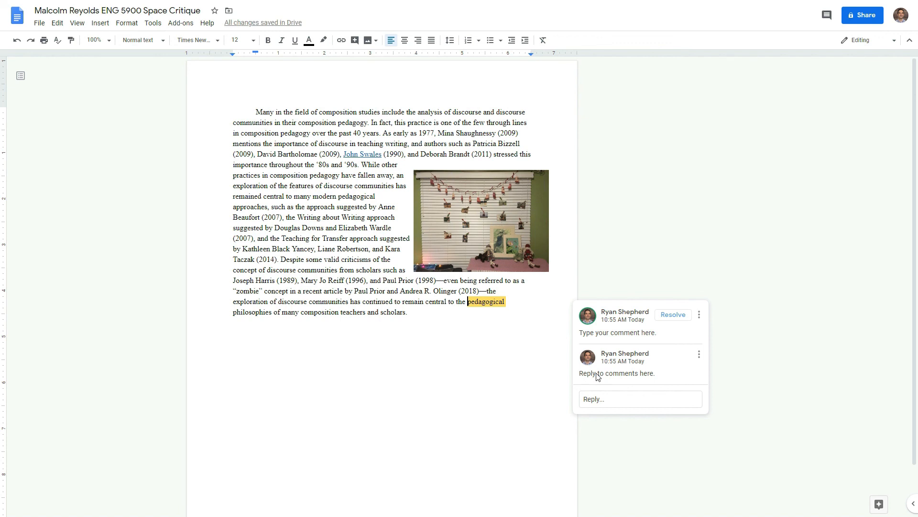
Step: Select the photo, then view and dismiss the author link's preview
{"action": "left_click", "coordinate": [480, 251]}
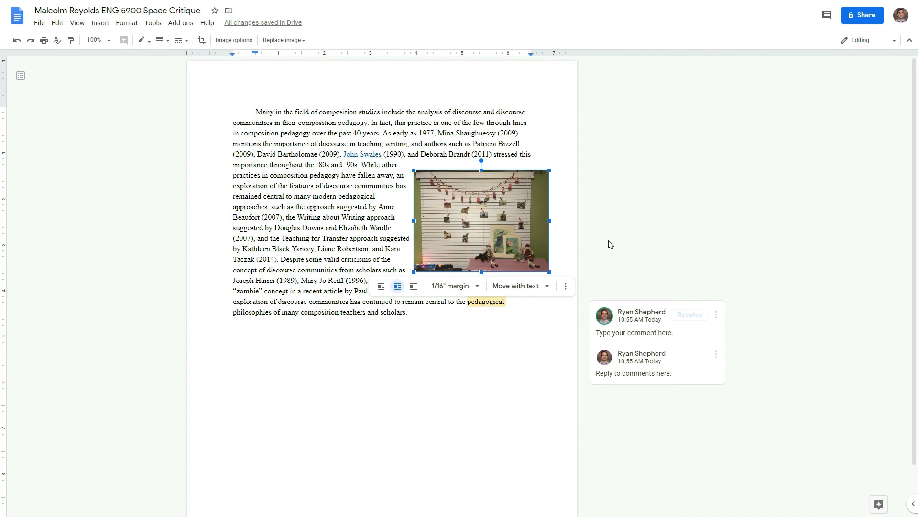
{"action": "left_click", "coordinate": [359, 157]}
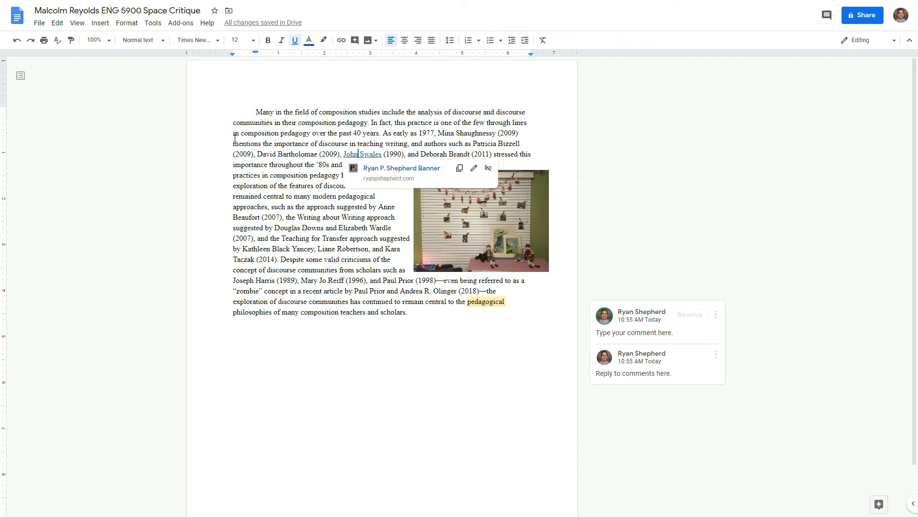
{"action": "left_click", "coordinate": [305, 237]}
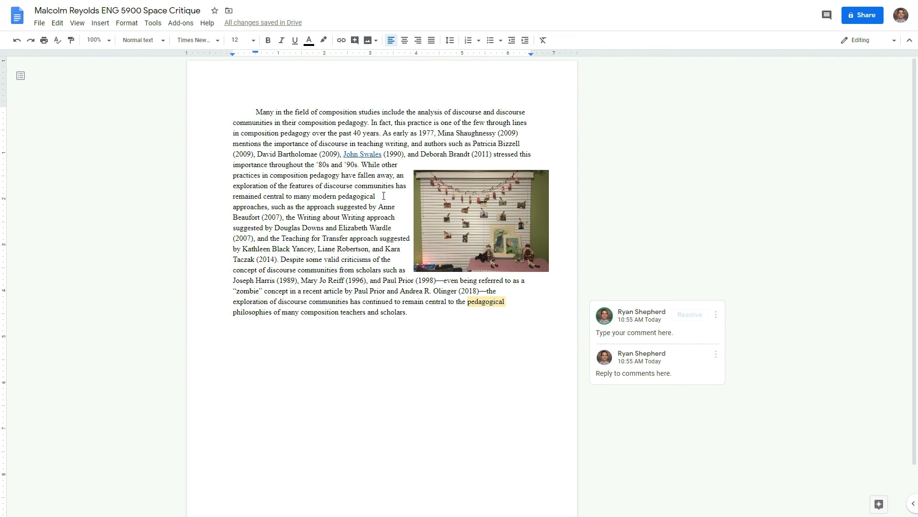
Step: Select 'pedagogical' beside the photo and post 'This is a new comment.' via Insert > Comment
{"action": "left_click_drag", "start_coordinate": [377, 196], "coordinate": [338, 197]}
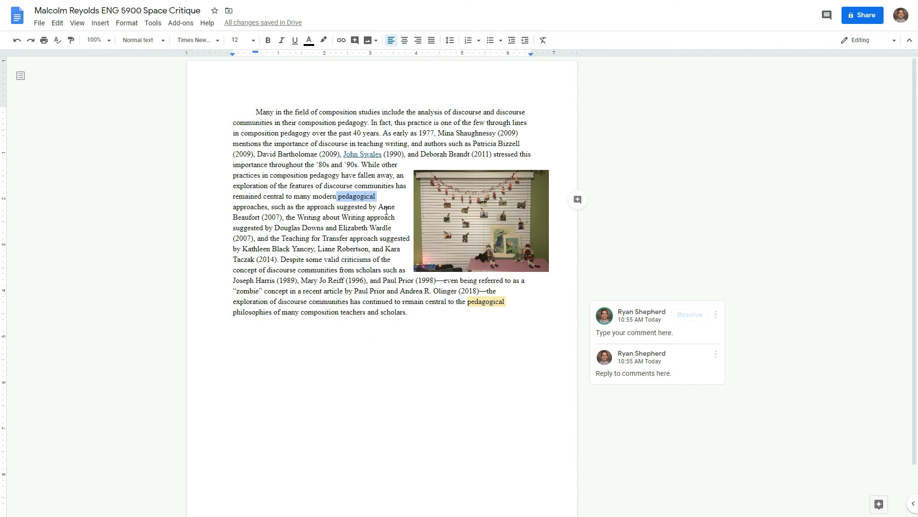
{"action": "key", "text": "ctrl+alt+m"}
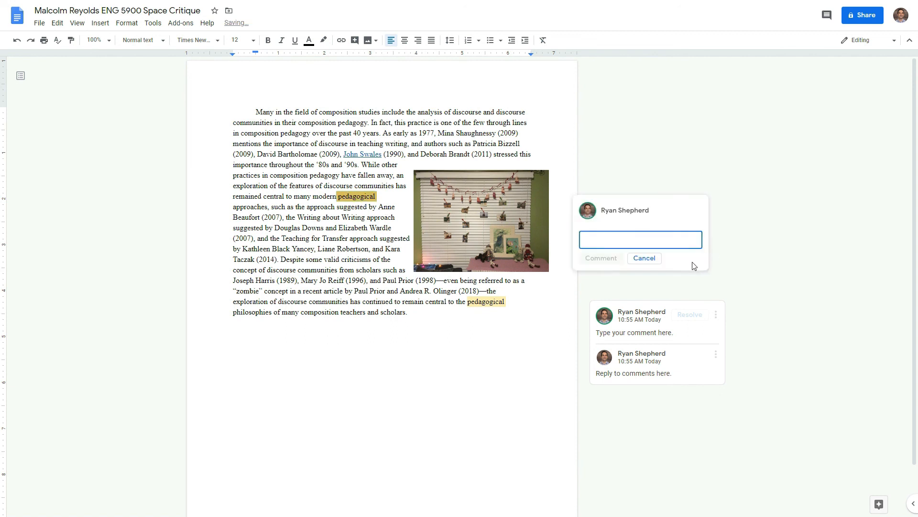
{"action": "left_click", "coordinate": [643, 258]}
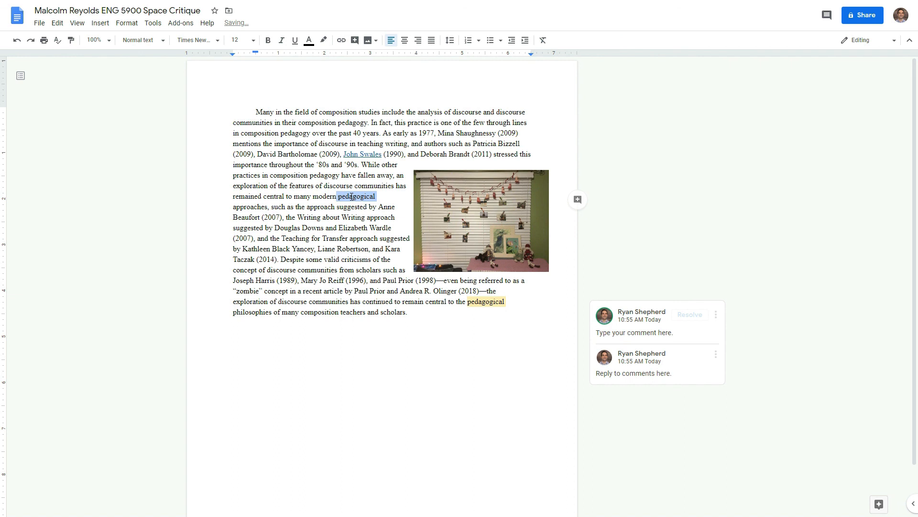
{"action": "left_click", "coordinate": [108, 25]}
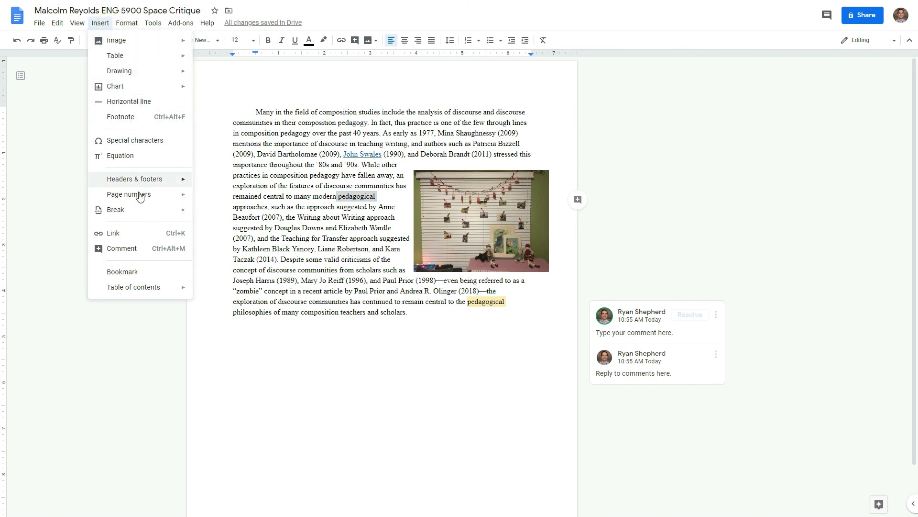
{"action": "left_click", "coordinate": [125, 247]}
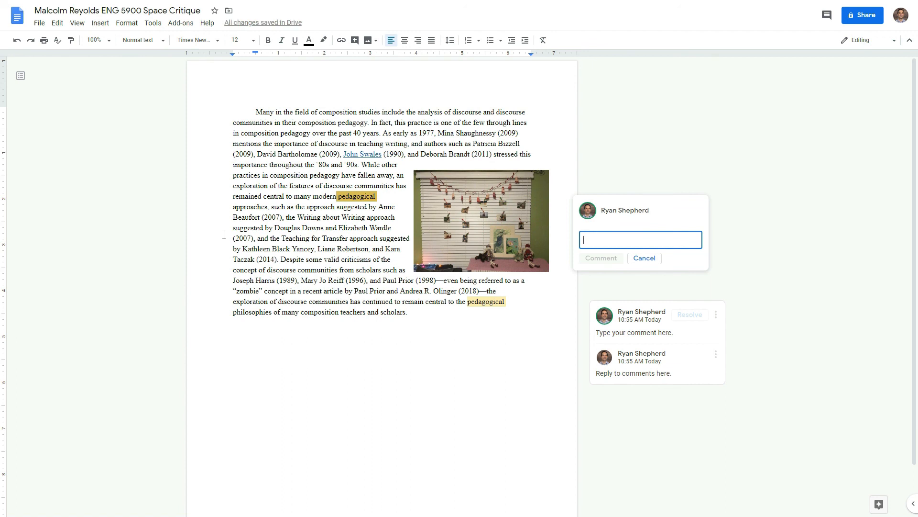
{"action": "left_click", "coordinate": [644, 257]}
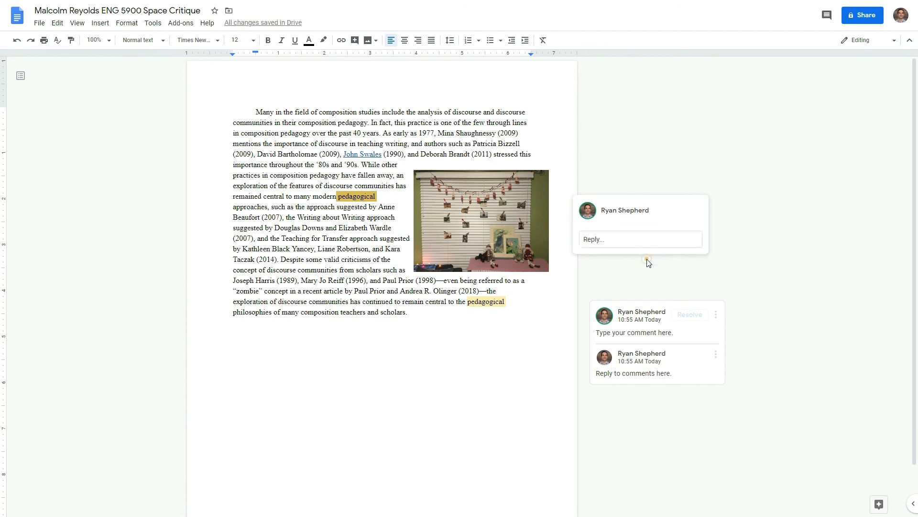
{"action": "left_click", "coordinate": [577, 205]}
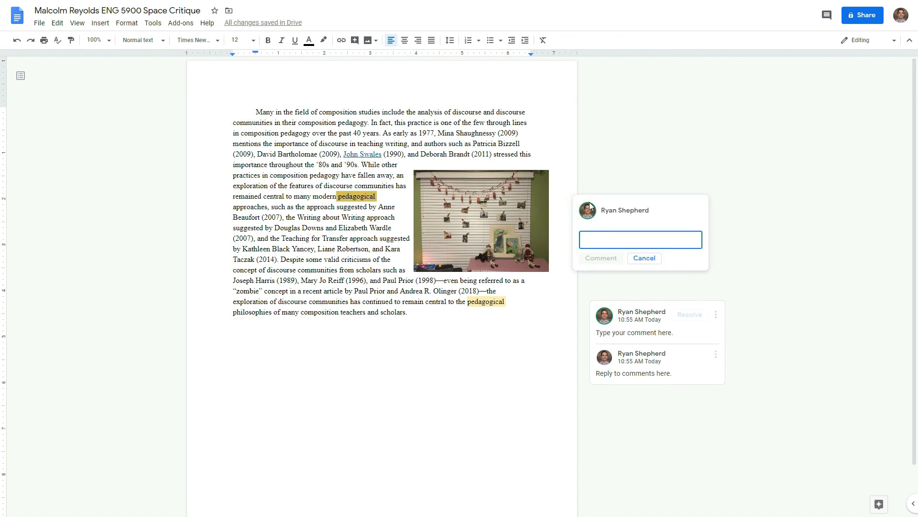
{"action": "type", "text": "This is a new comment."}
{"action": "key", "text": "Return"}
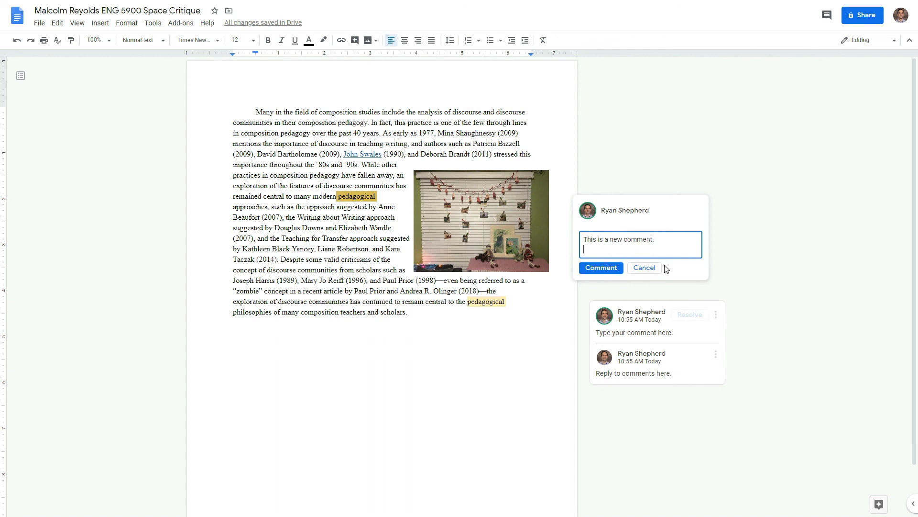
{"action": "left_click", "coordinate": [602, 267]}
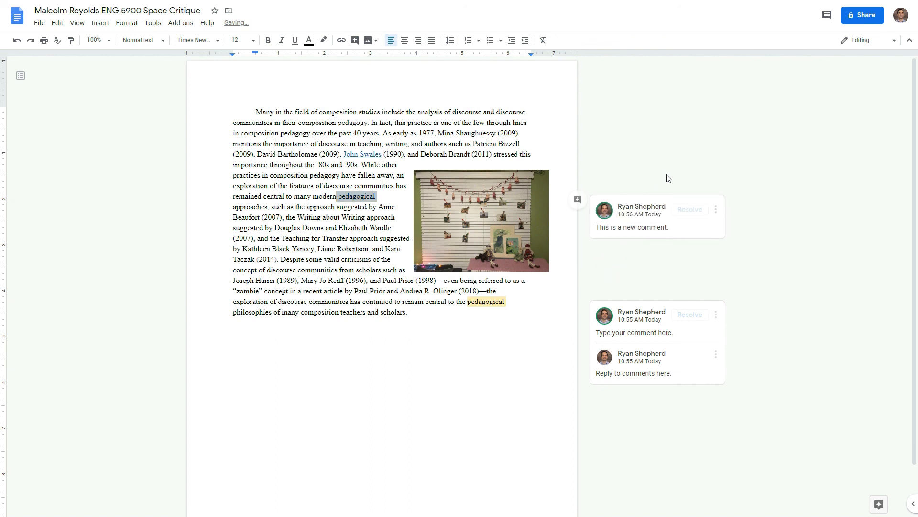
Step: Switch between the new comment thread and the earlier 'pedagogical' thread
{"action": "left_click", "coordinate": [653, 235]}
{"action": "left_click", "coordinate": [651, 320]}
{"action": "left_click", "coordinate": [656, 223]}
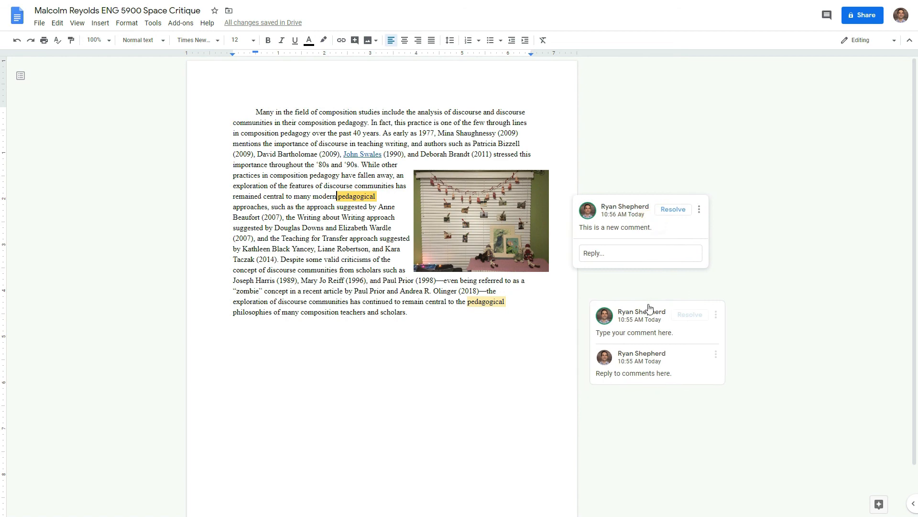
{"action": "left_click", "coordinate": [652, 328]}
{"action": "left_click", "coordinate": [643, 233]}
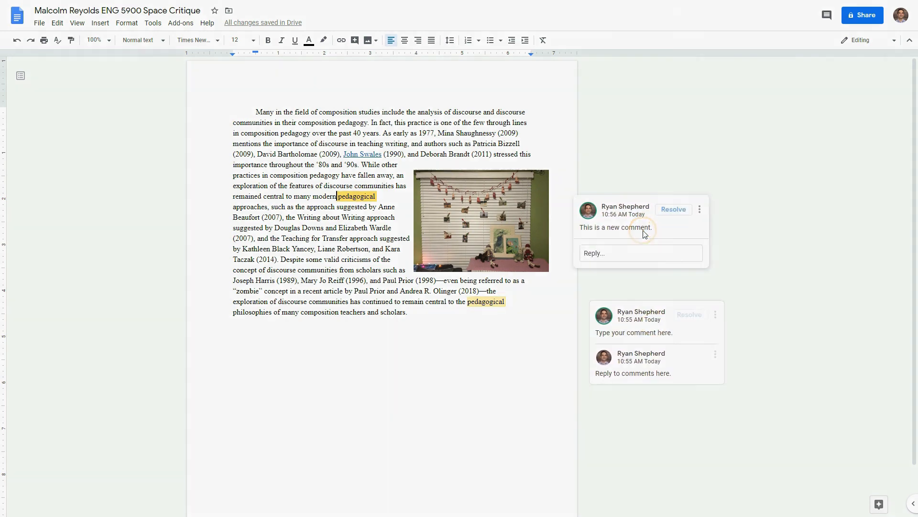